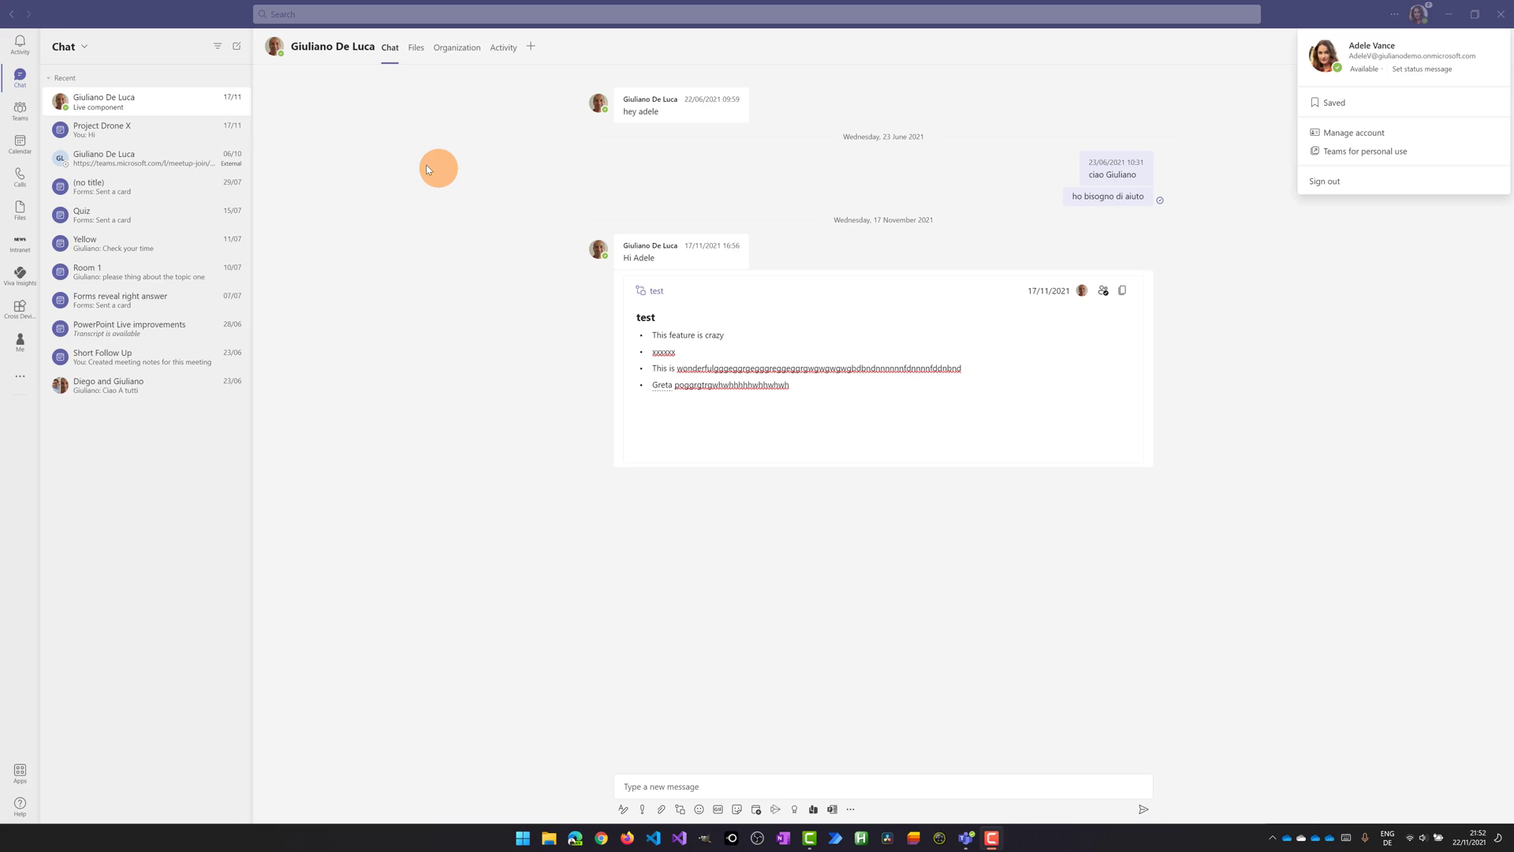
Start a new chat and add two colleagues as recipients from the name suggestions.
left_click(370, 134)
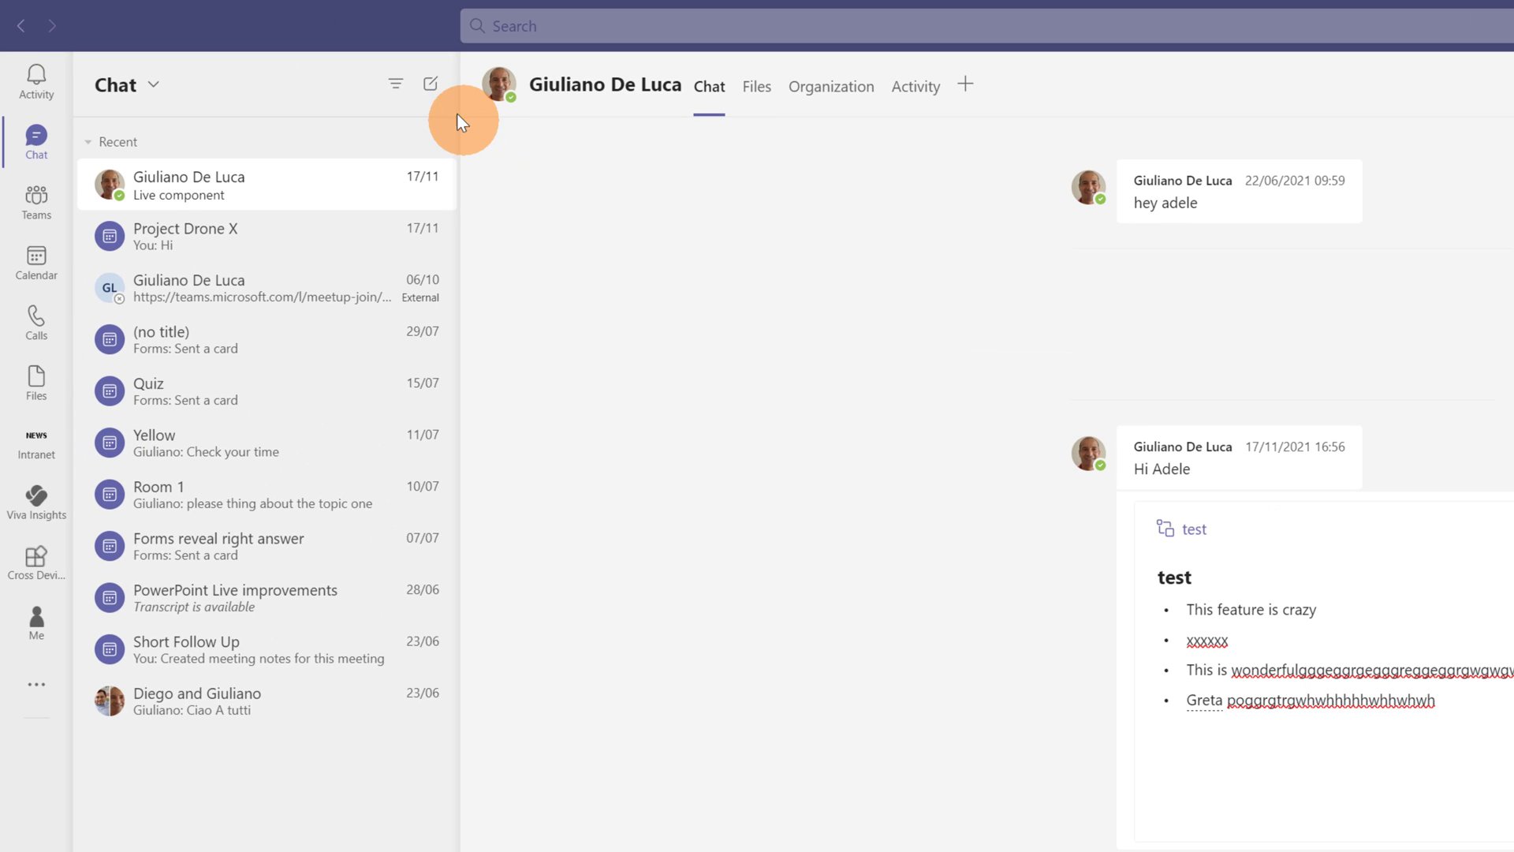
left_click(431, 87)
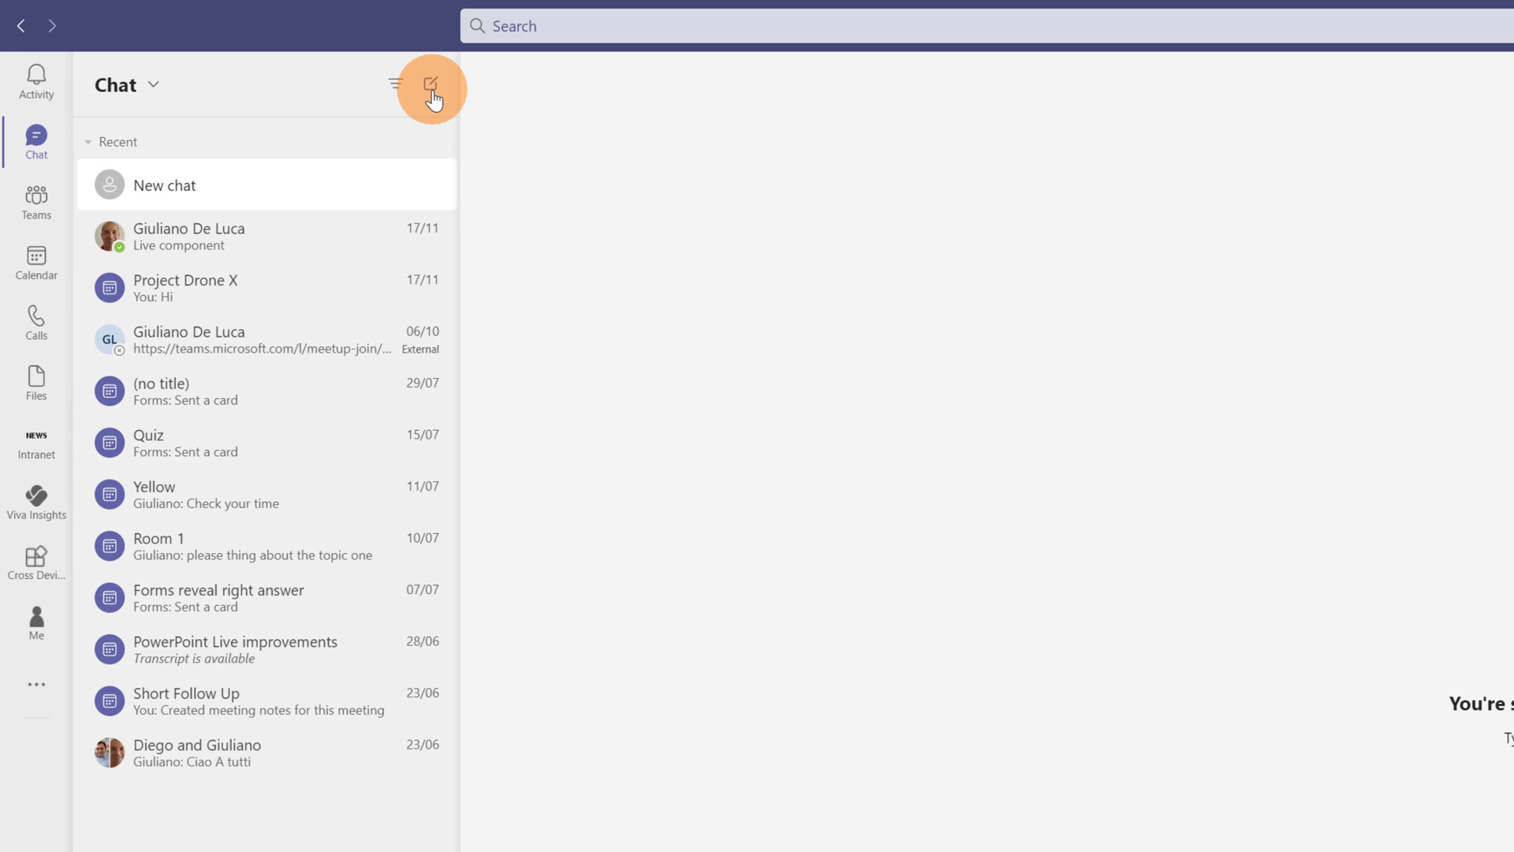
left_click(658, 85)
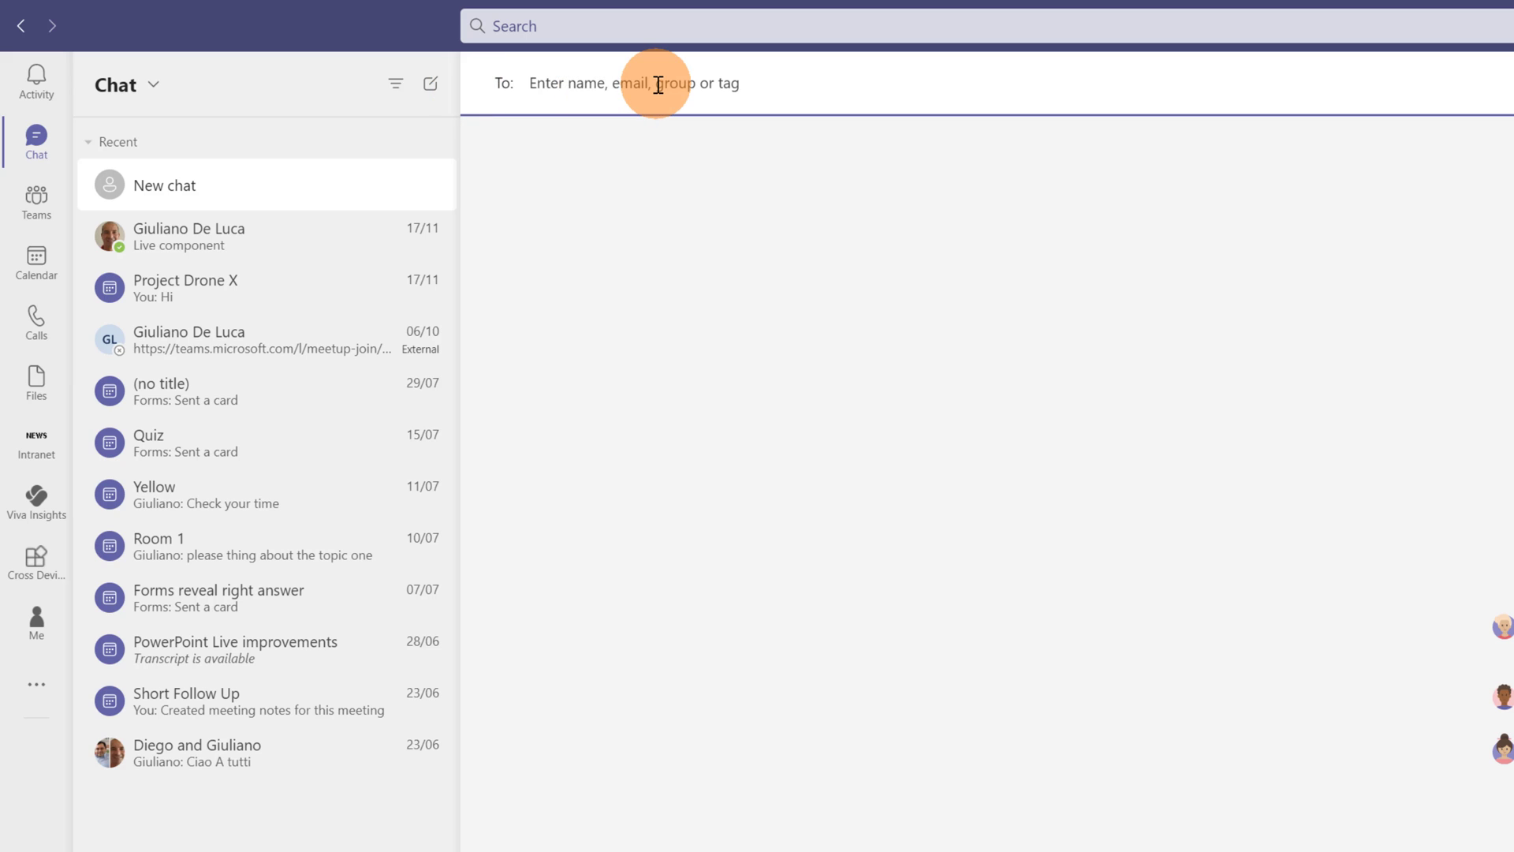
type("de luca")
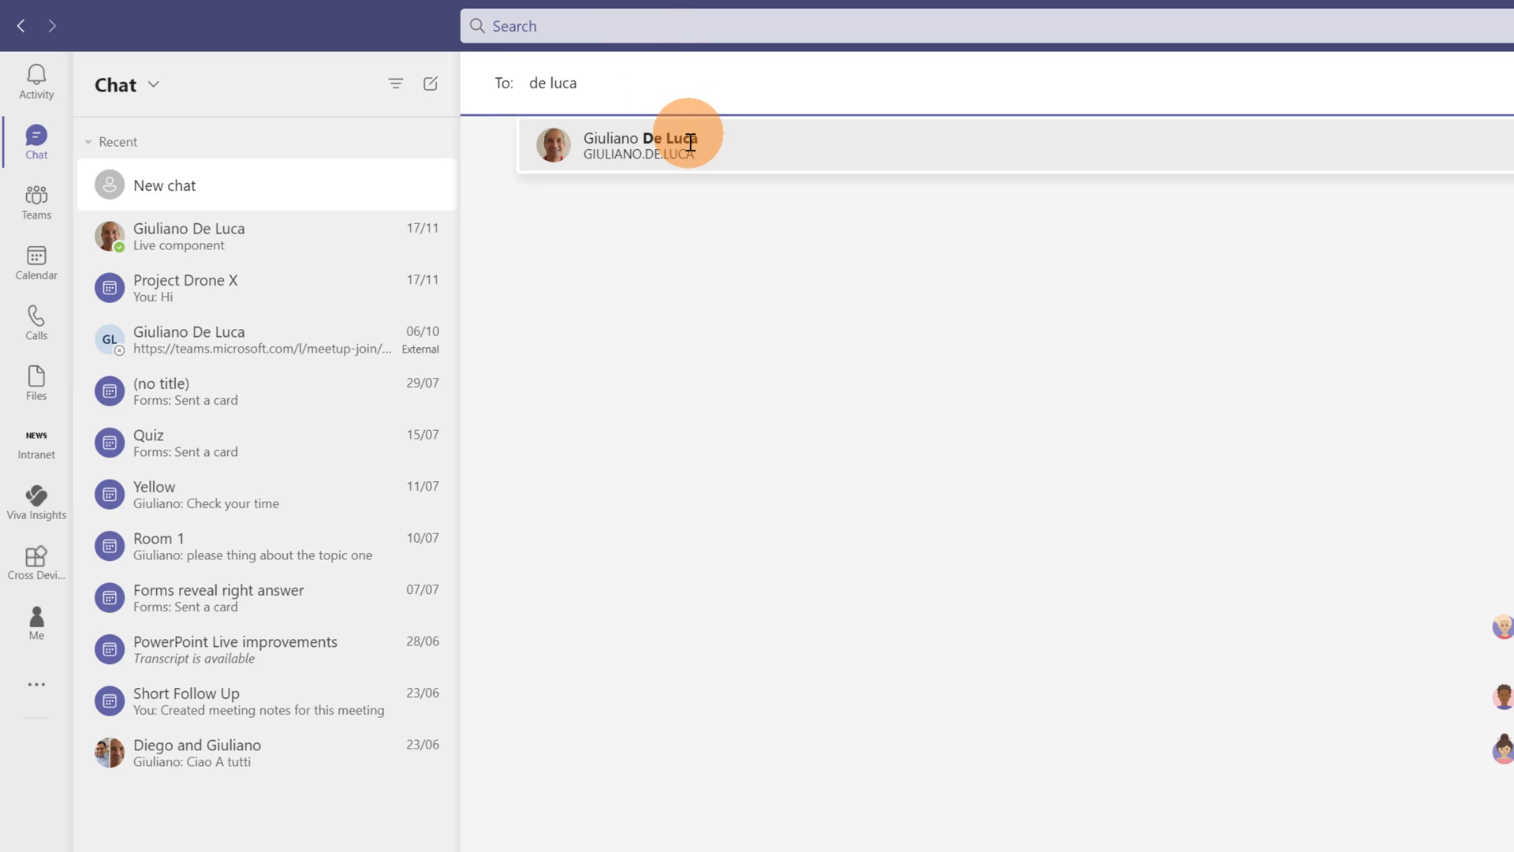
left_click(701, 142)
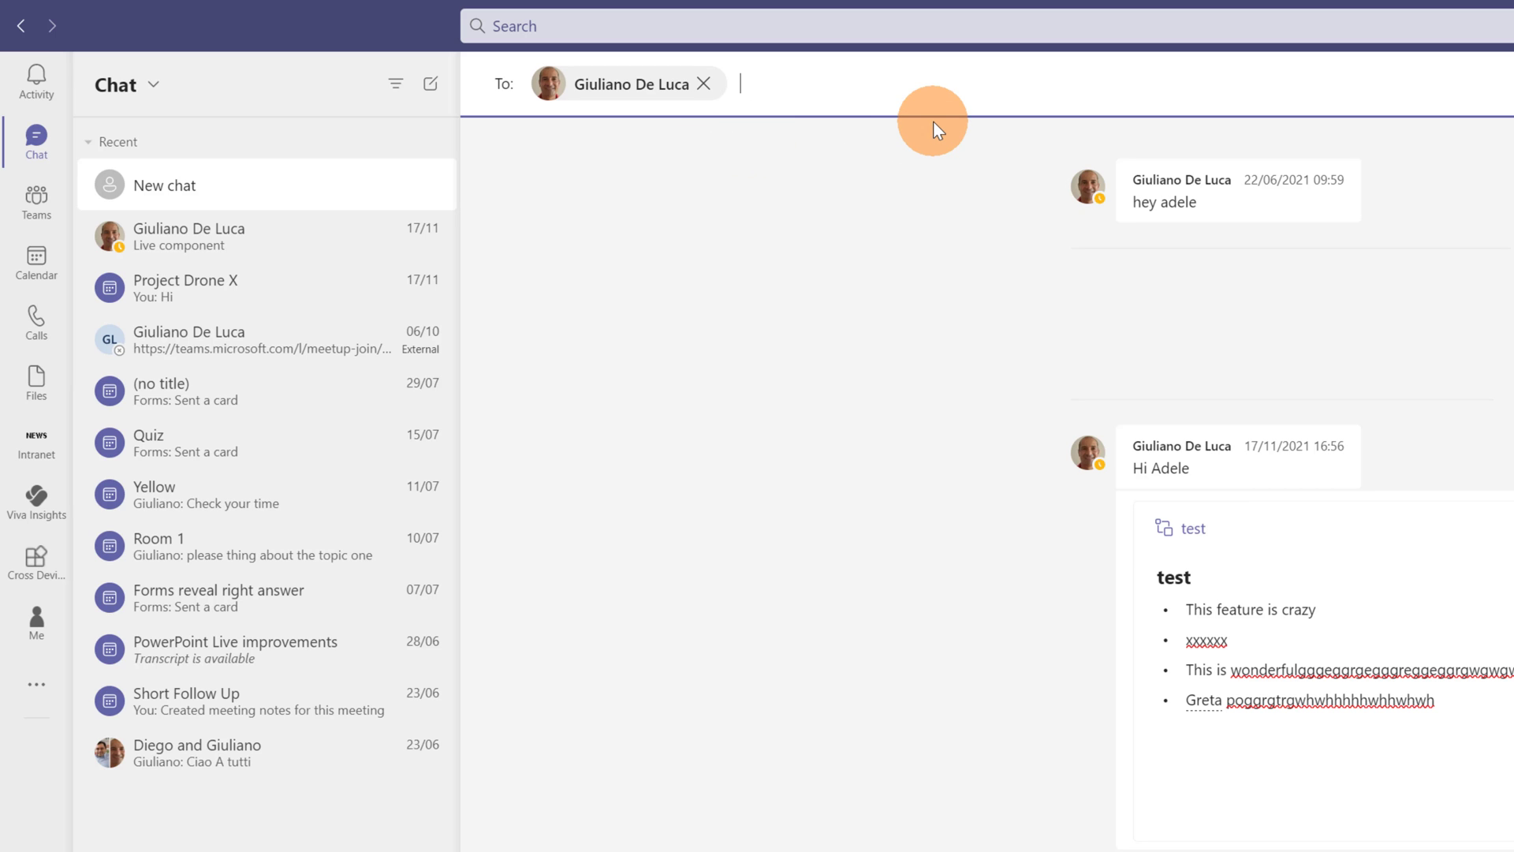
type("lidi")
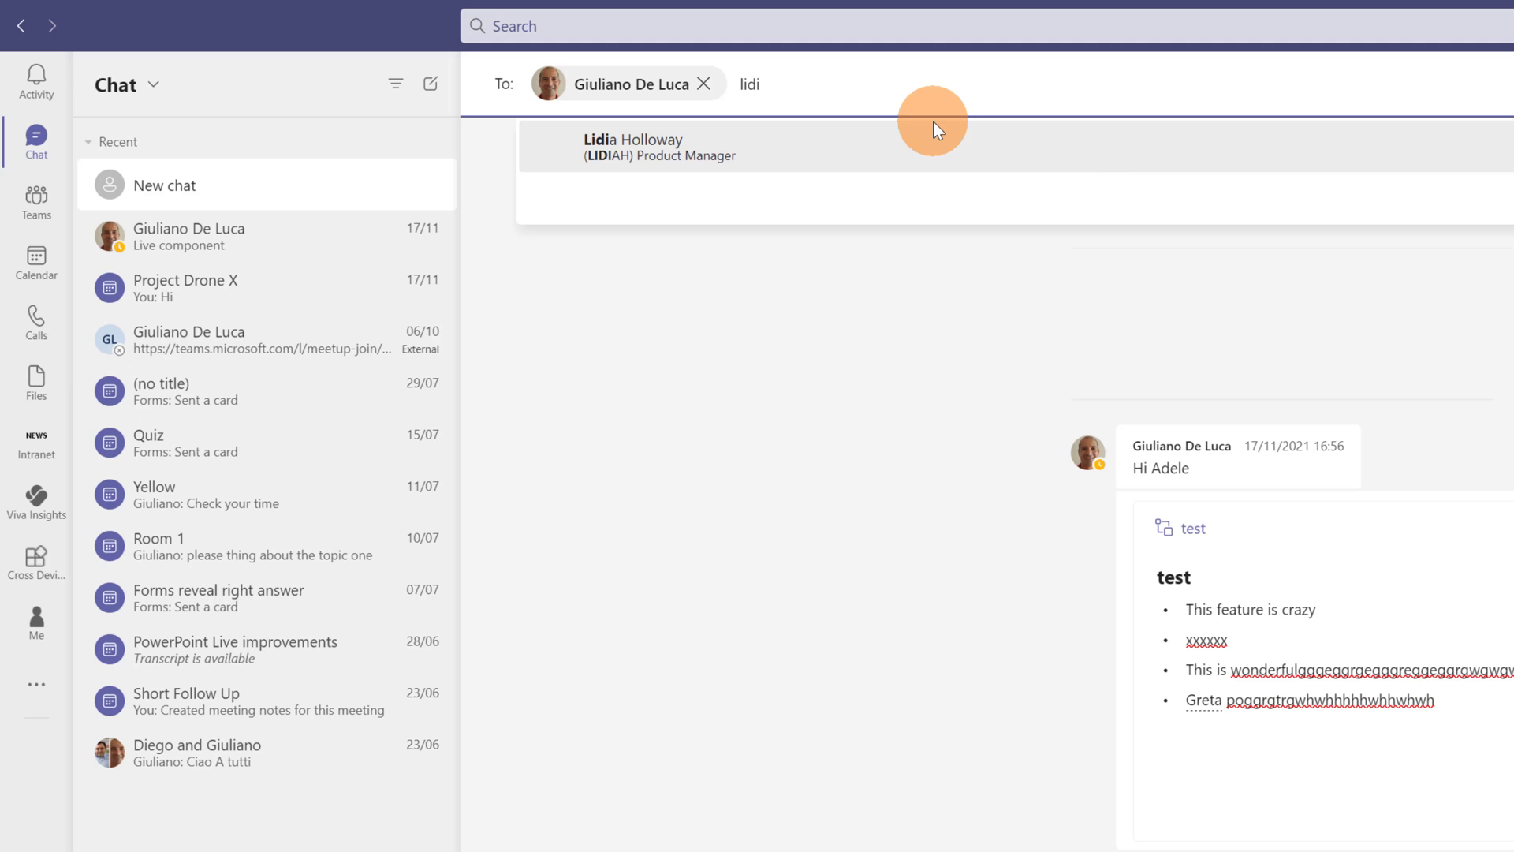
left_click(779, 131)
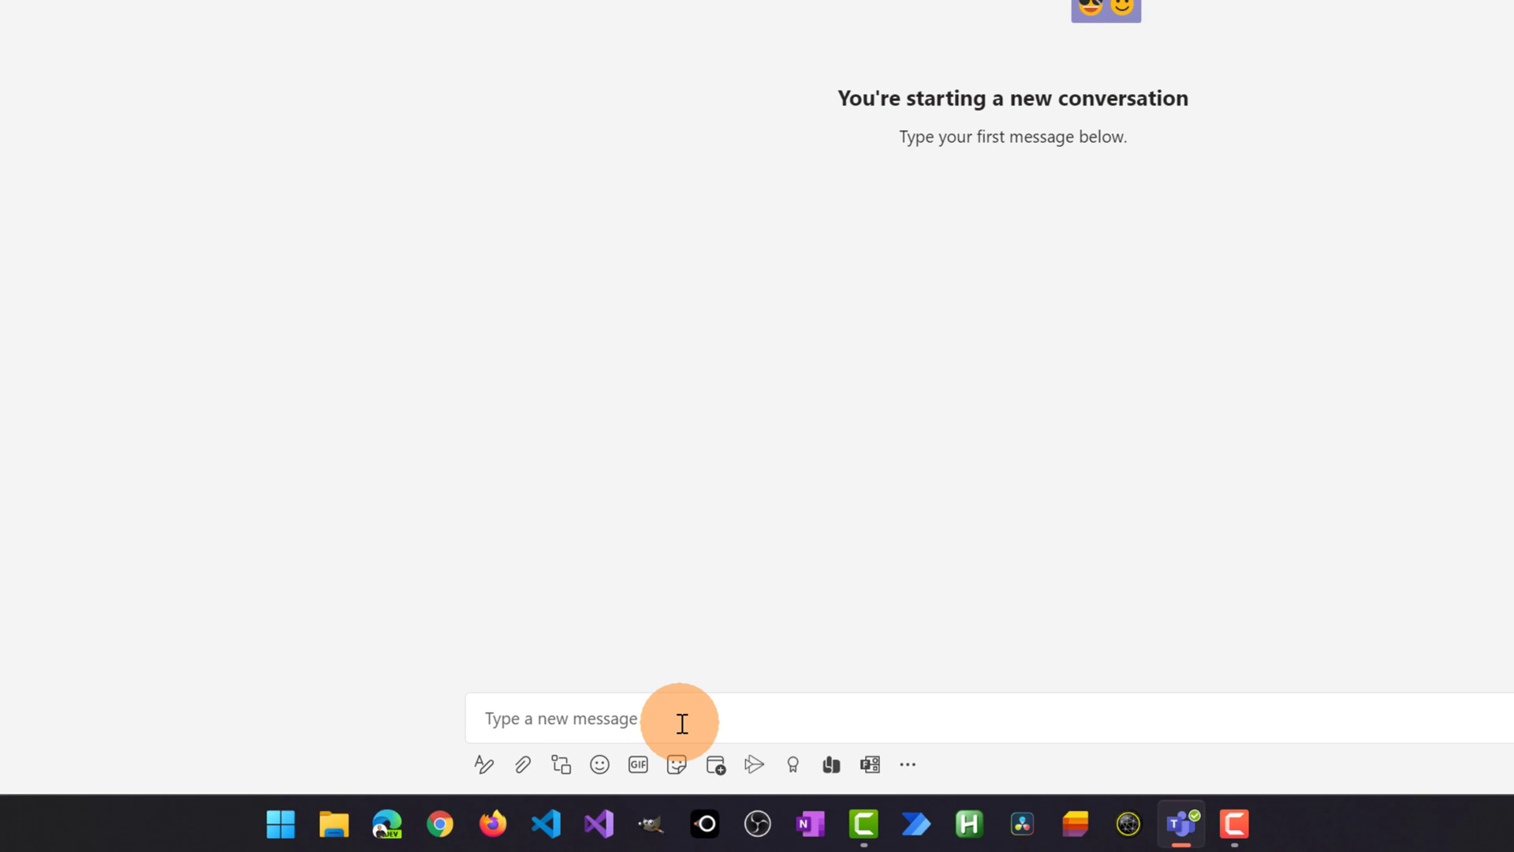
Insert a 3-column by 4-row live table into the chat's first message.
left_click(682, 723)
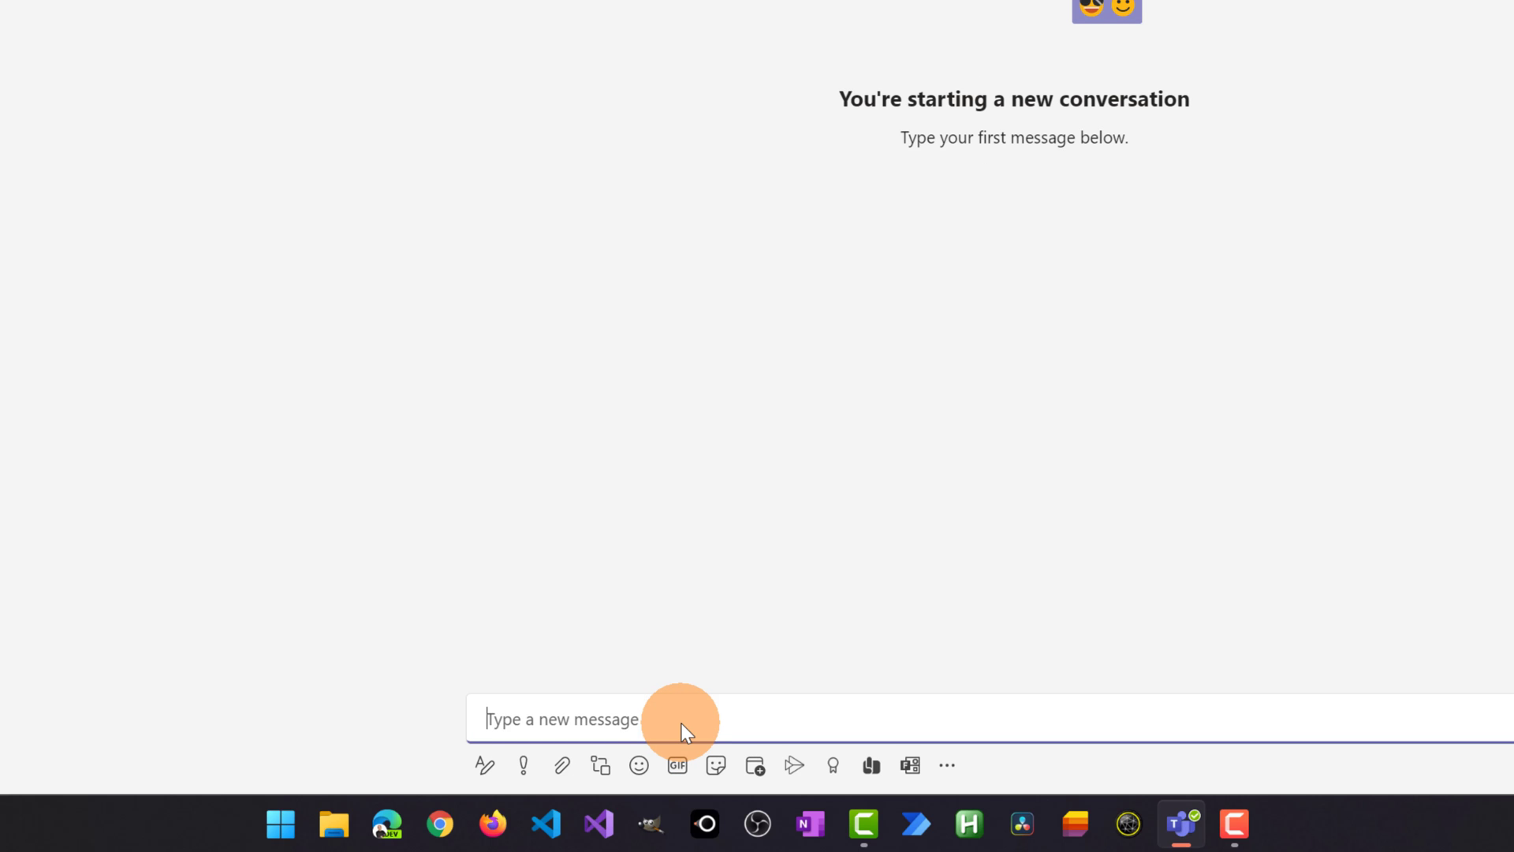
left_click(602, 765)
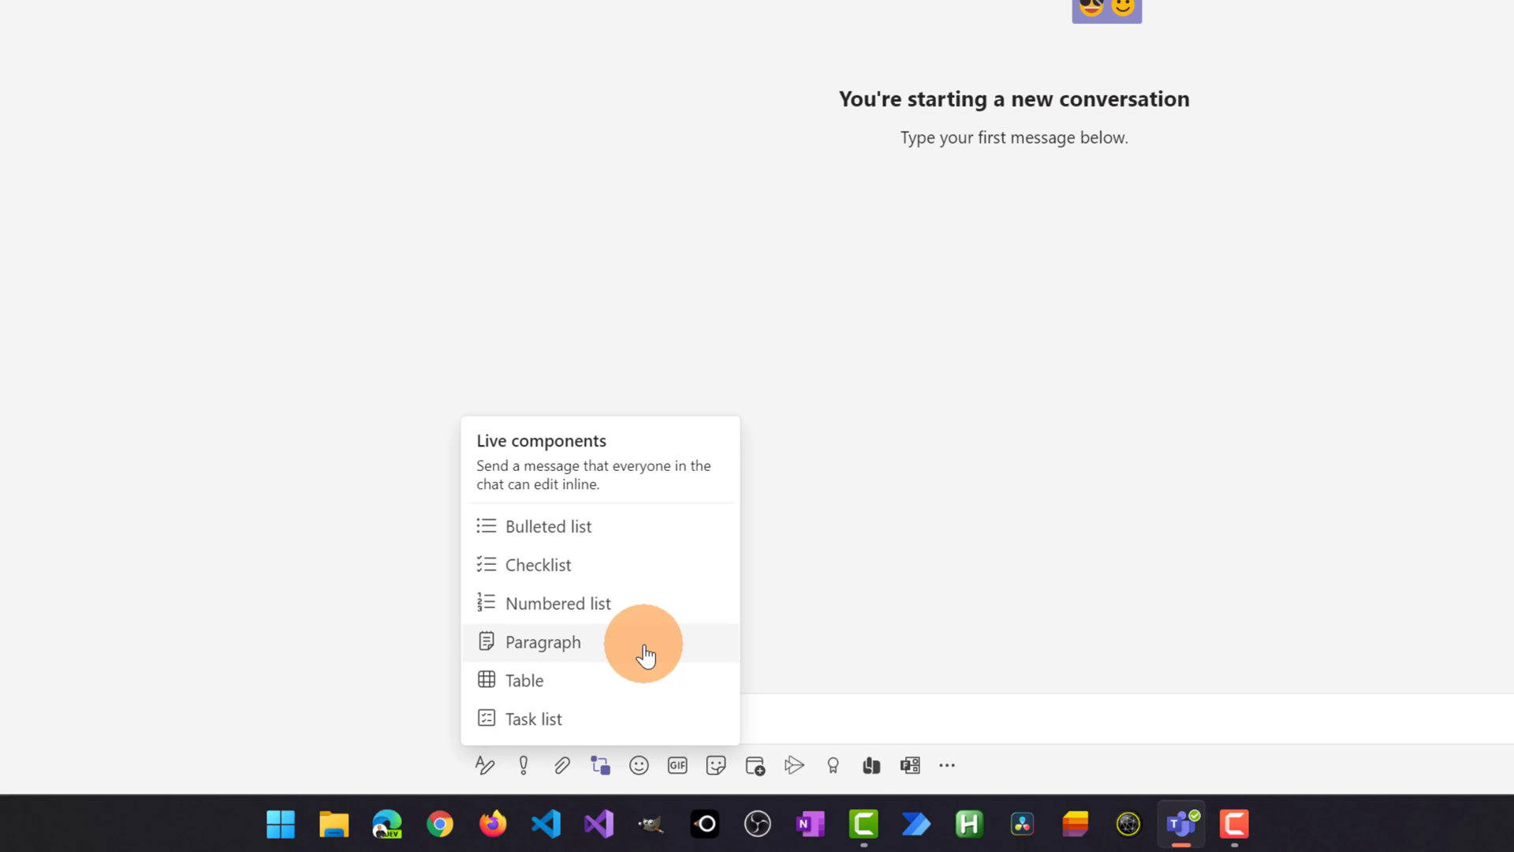
mouse_move(650, 689)
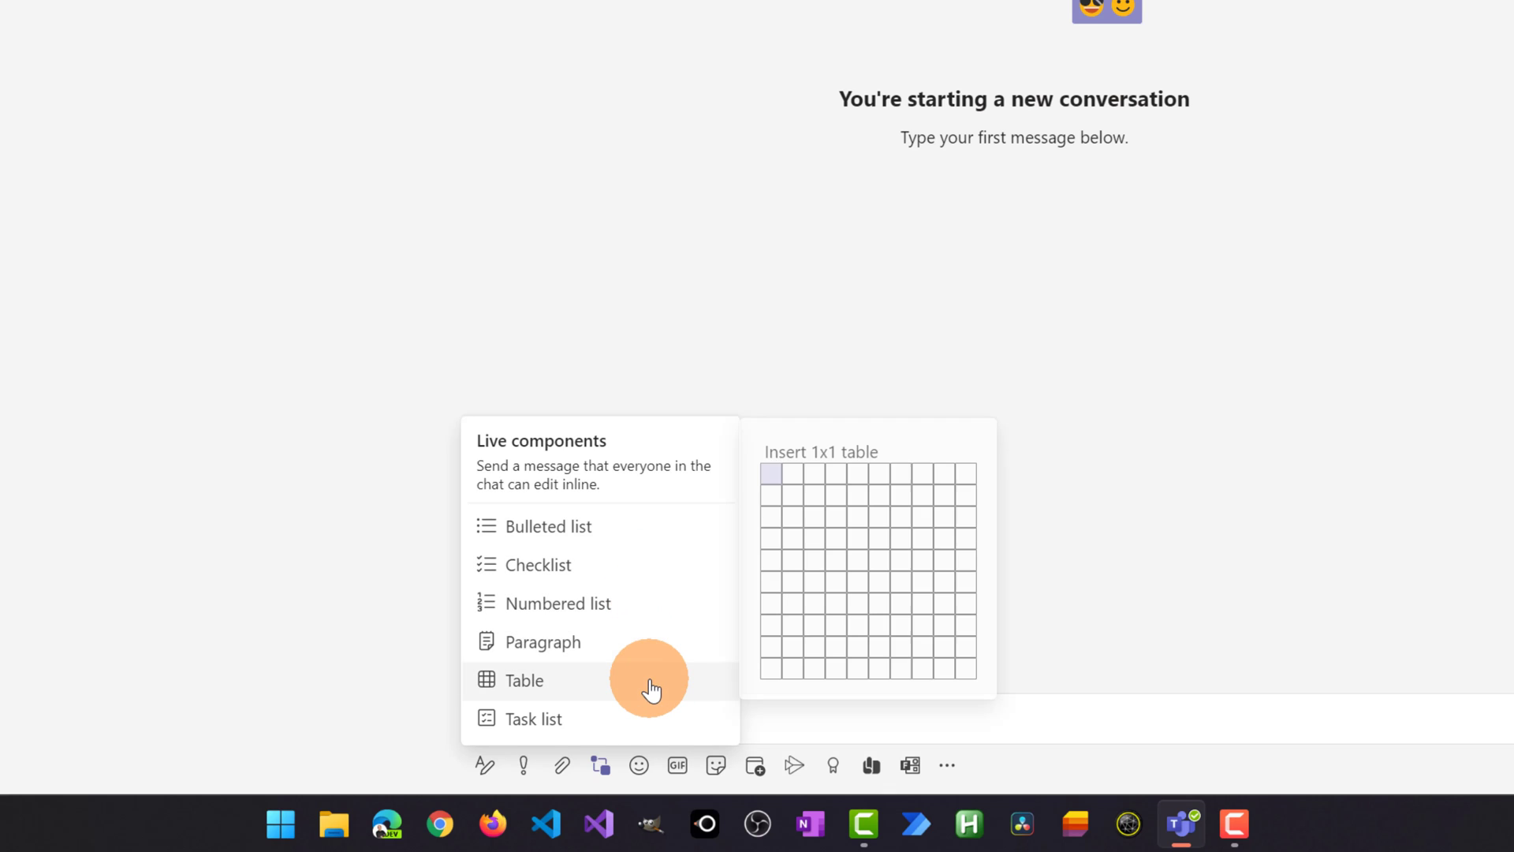
left_click(815, 548)
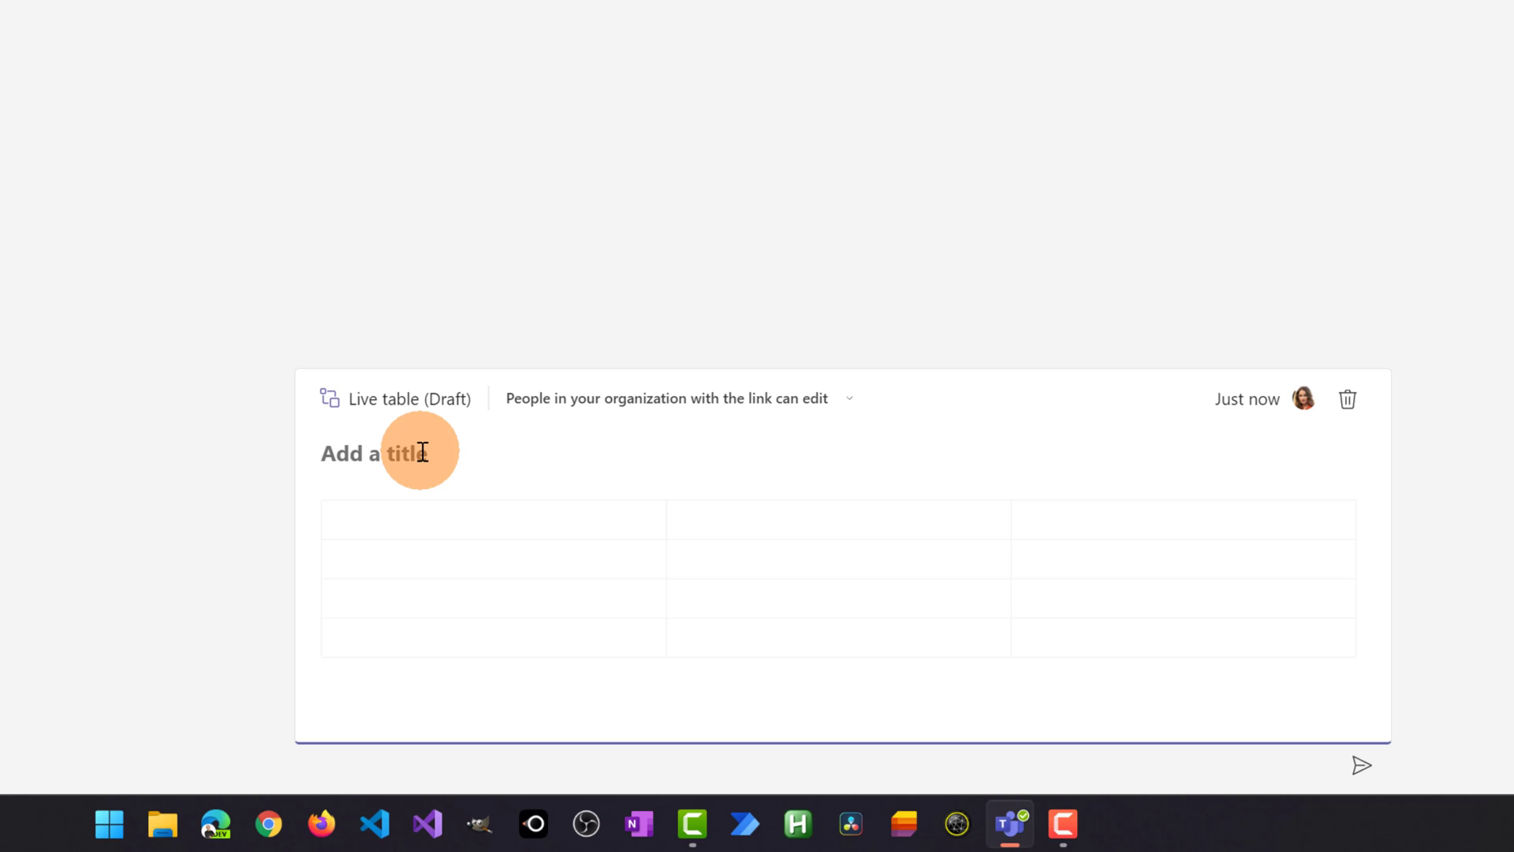
Enter 'Webinar content' as the live table's title.
type("Webinar content")
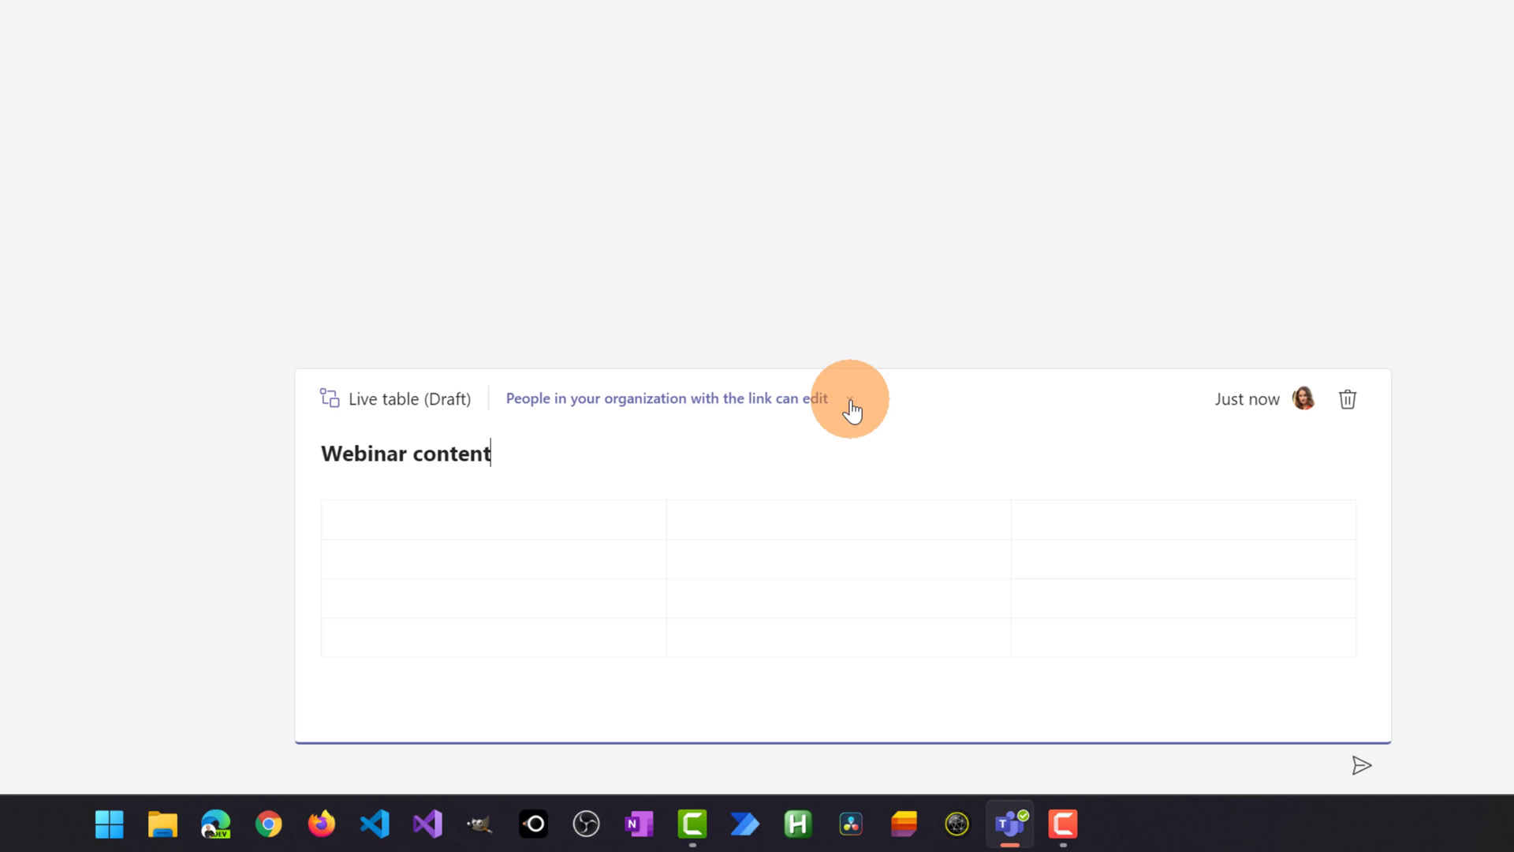
Restrict the table's link to people currently in this chat, with editing allowed.
left_click(850, 402)
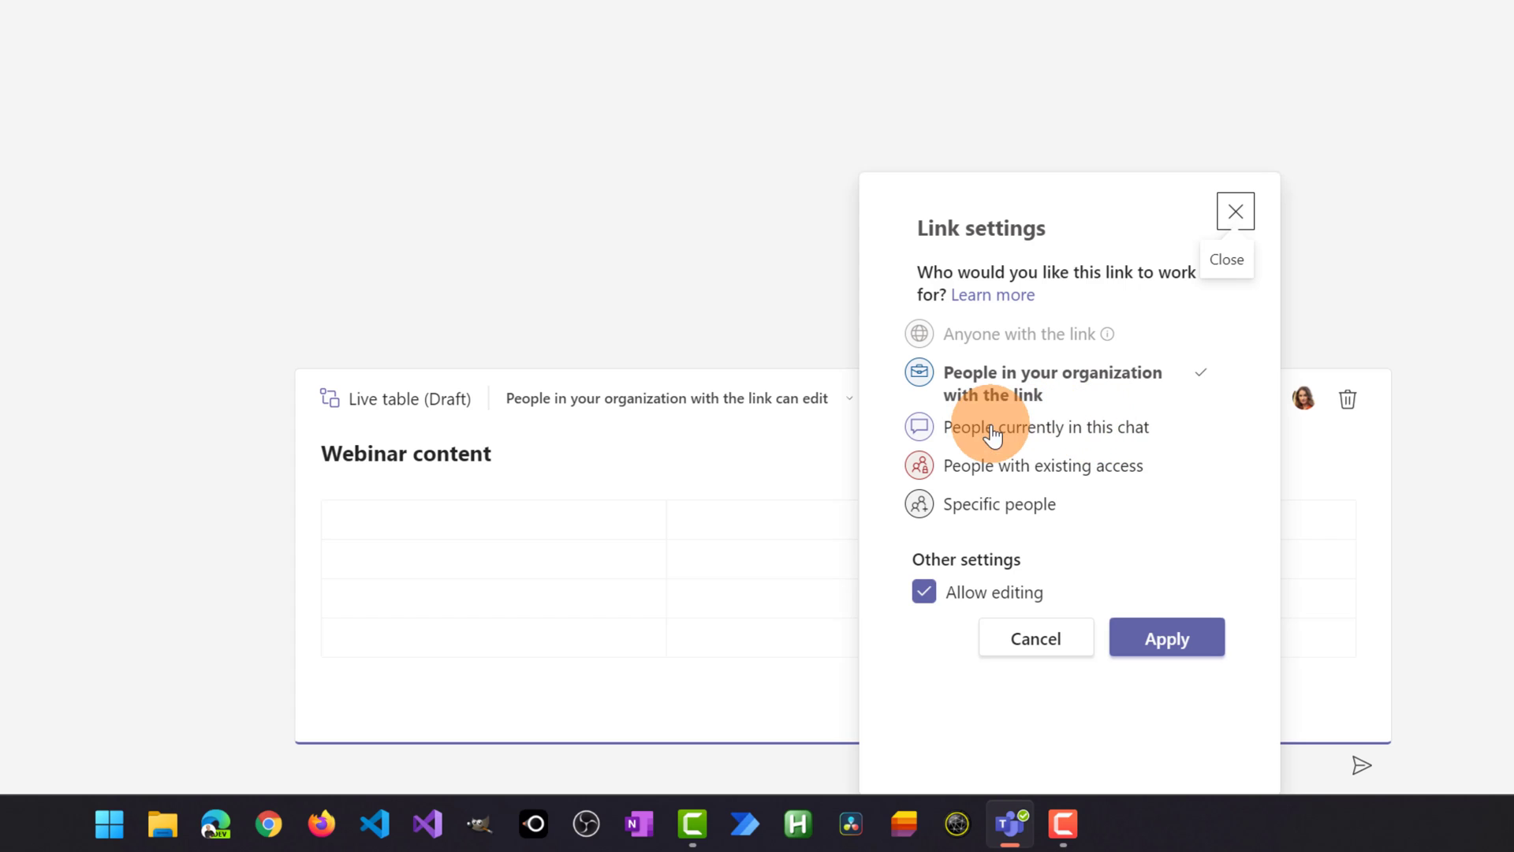
left_click(1066, 437)
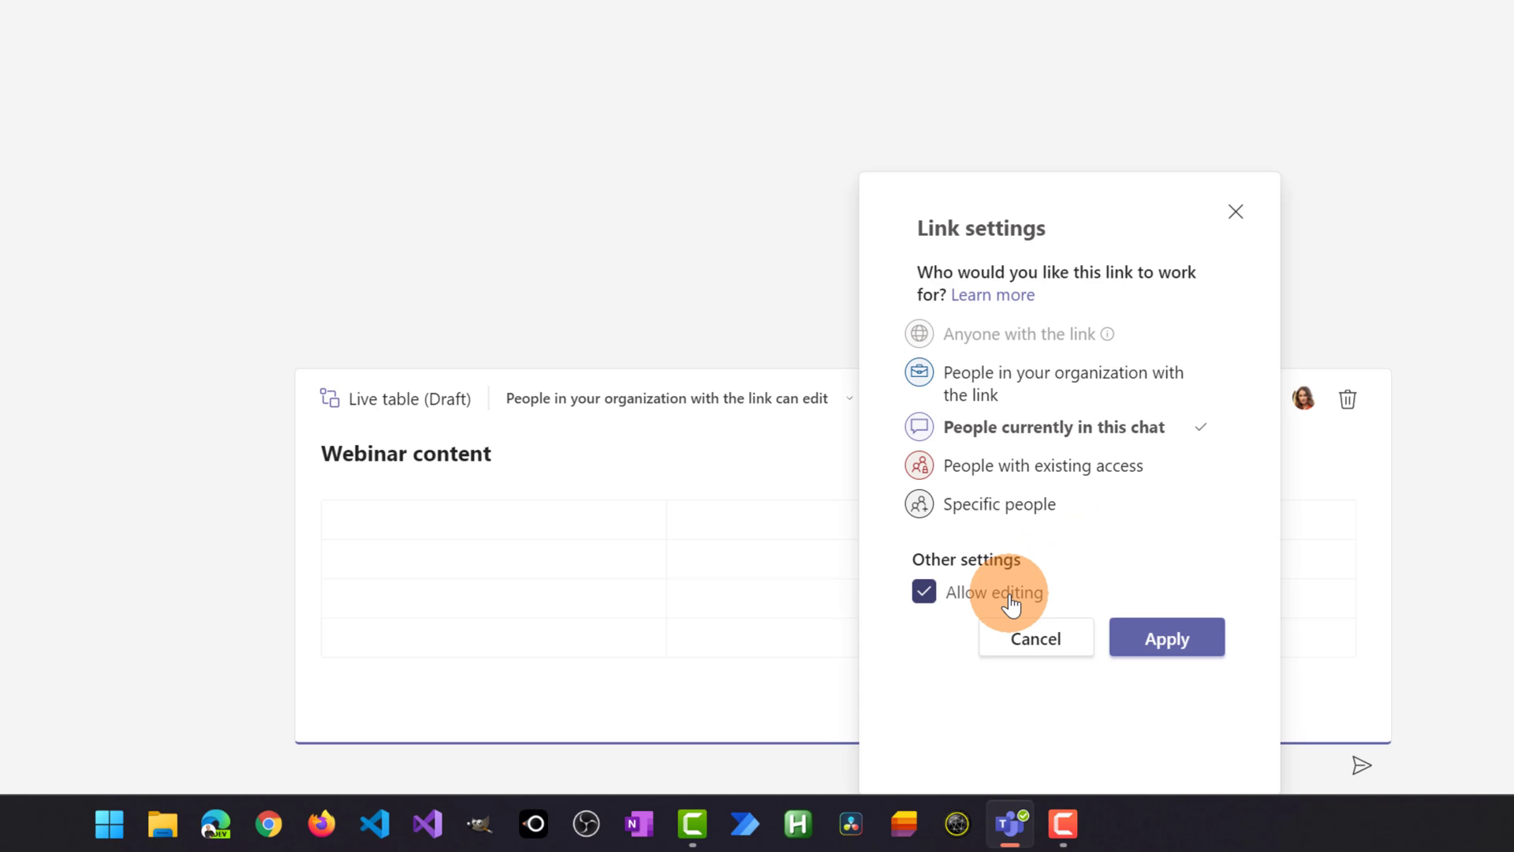
left_click(1193, 648)
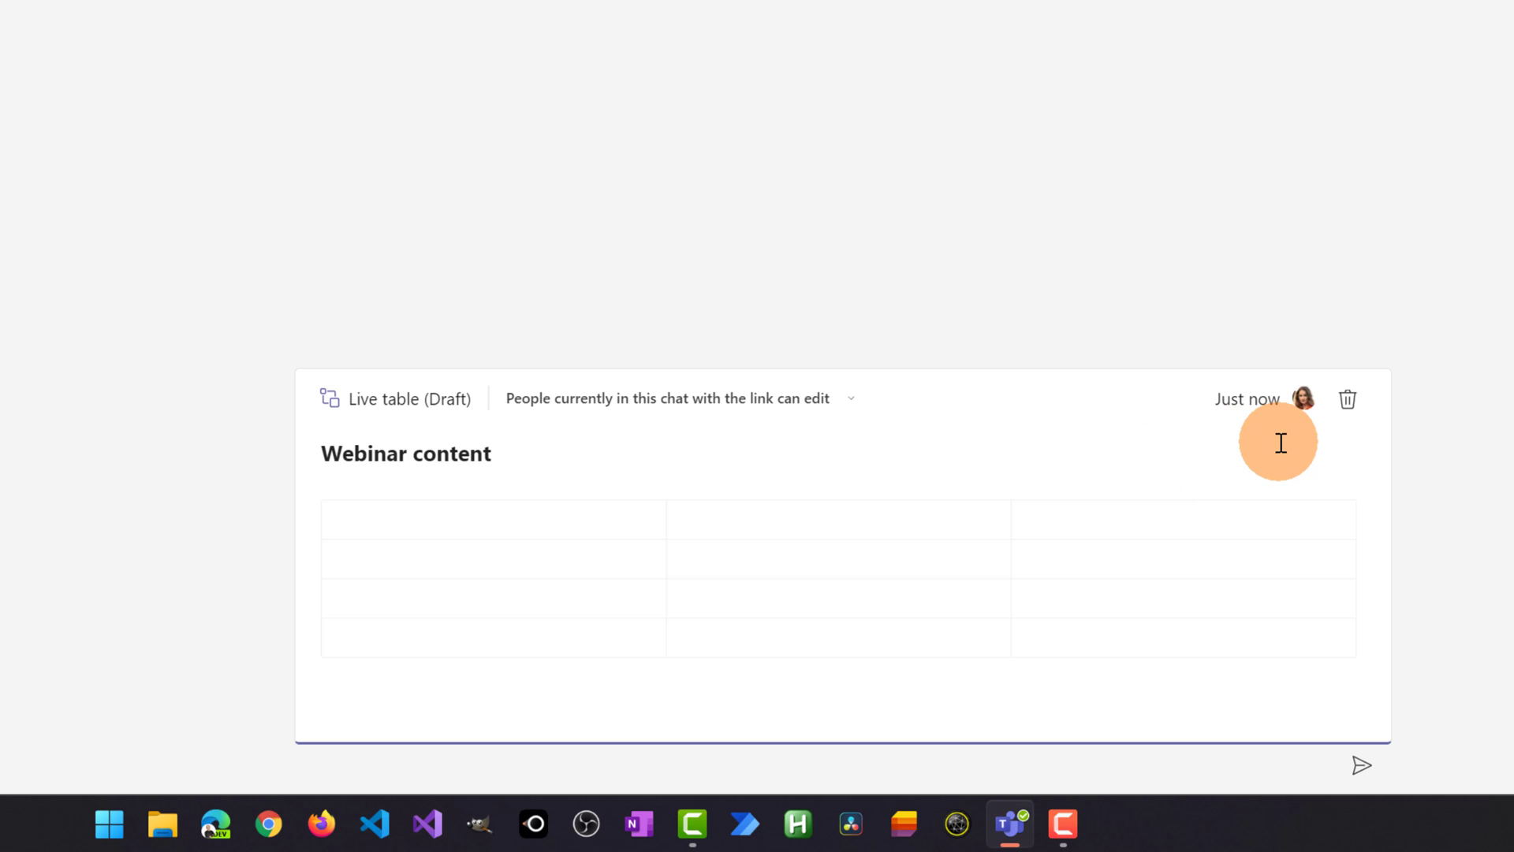
Send the still-empty Webinar content live table into the group chat.
mouse_move(1310, 411)
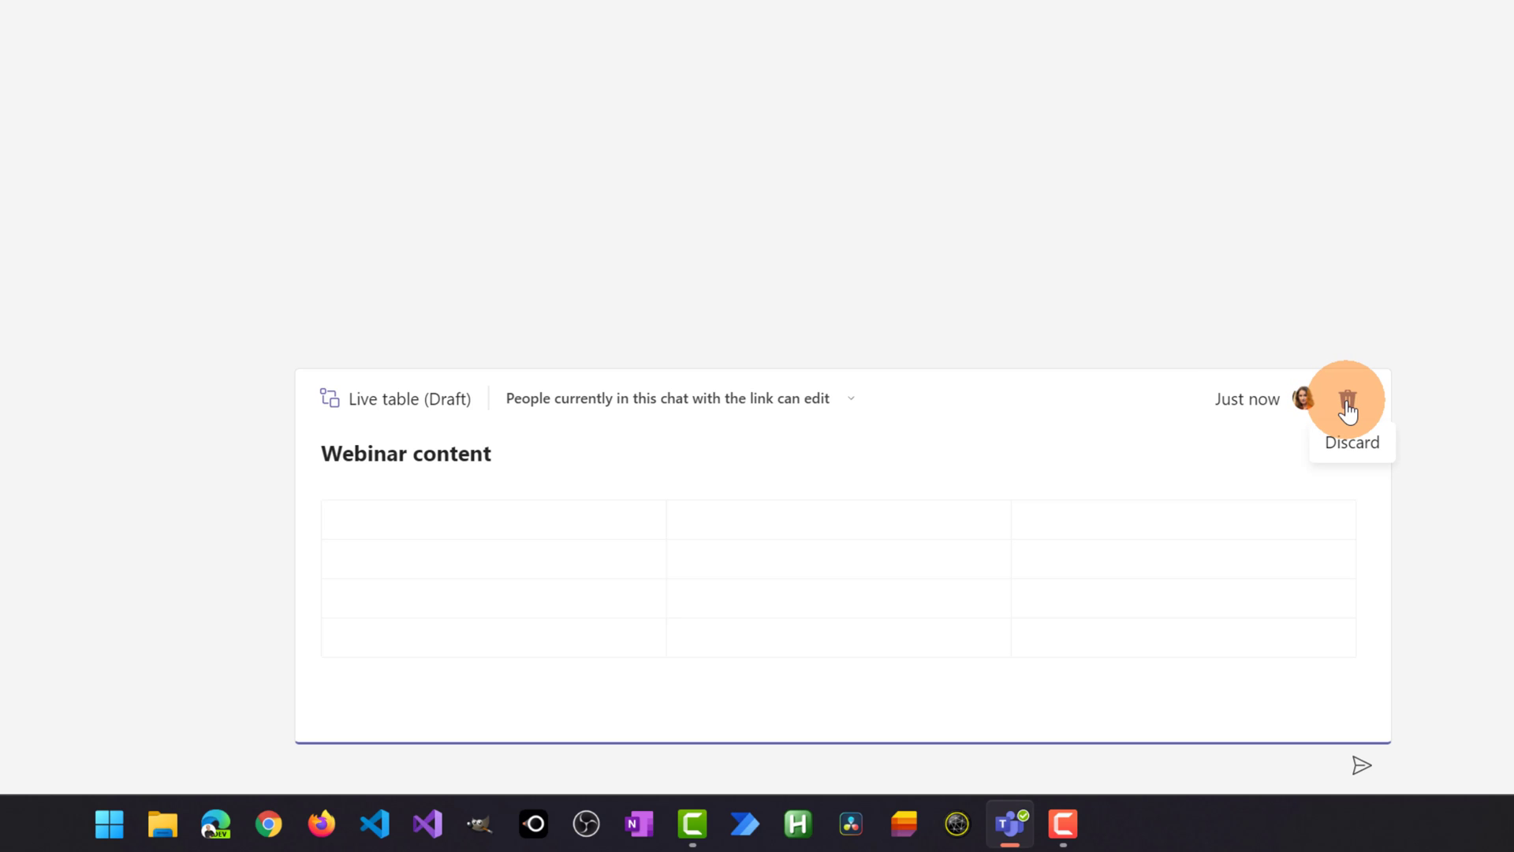
left_click(1254, 555)
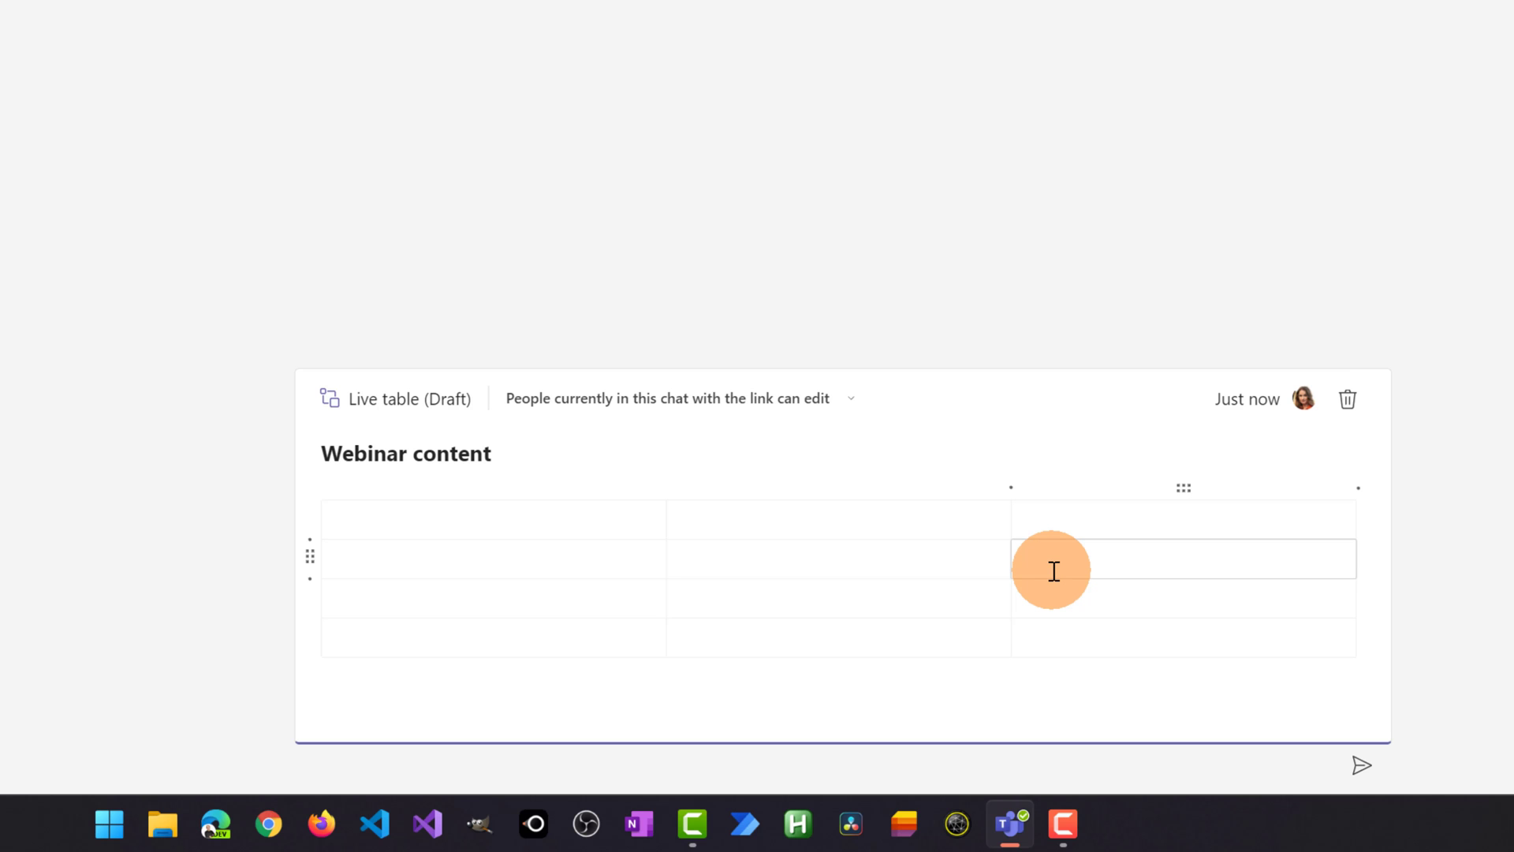
left_click(1359, 769)
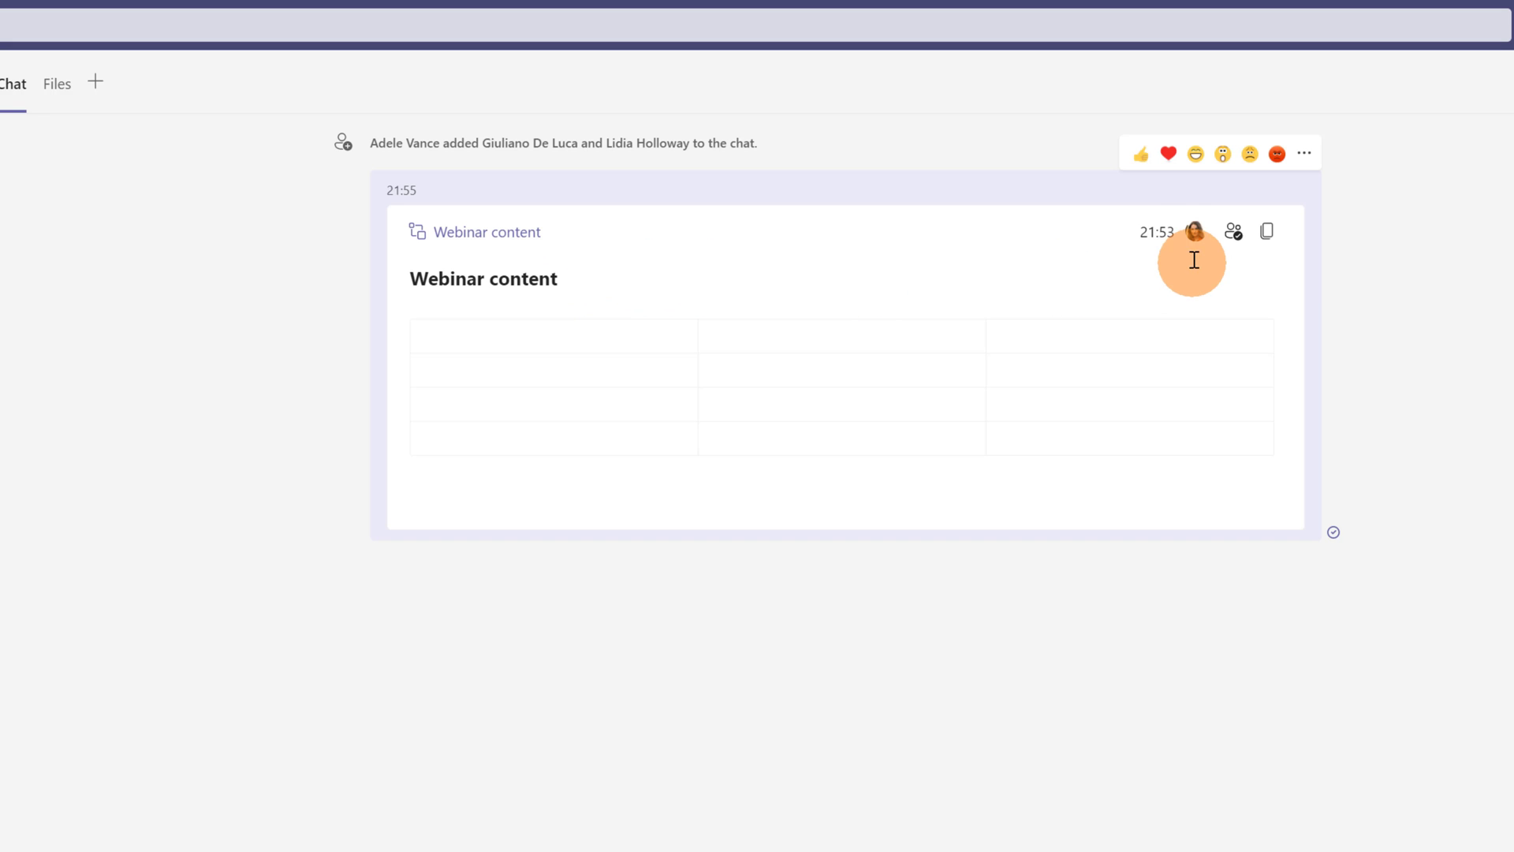
mouse_move(1194, 246)
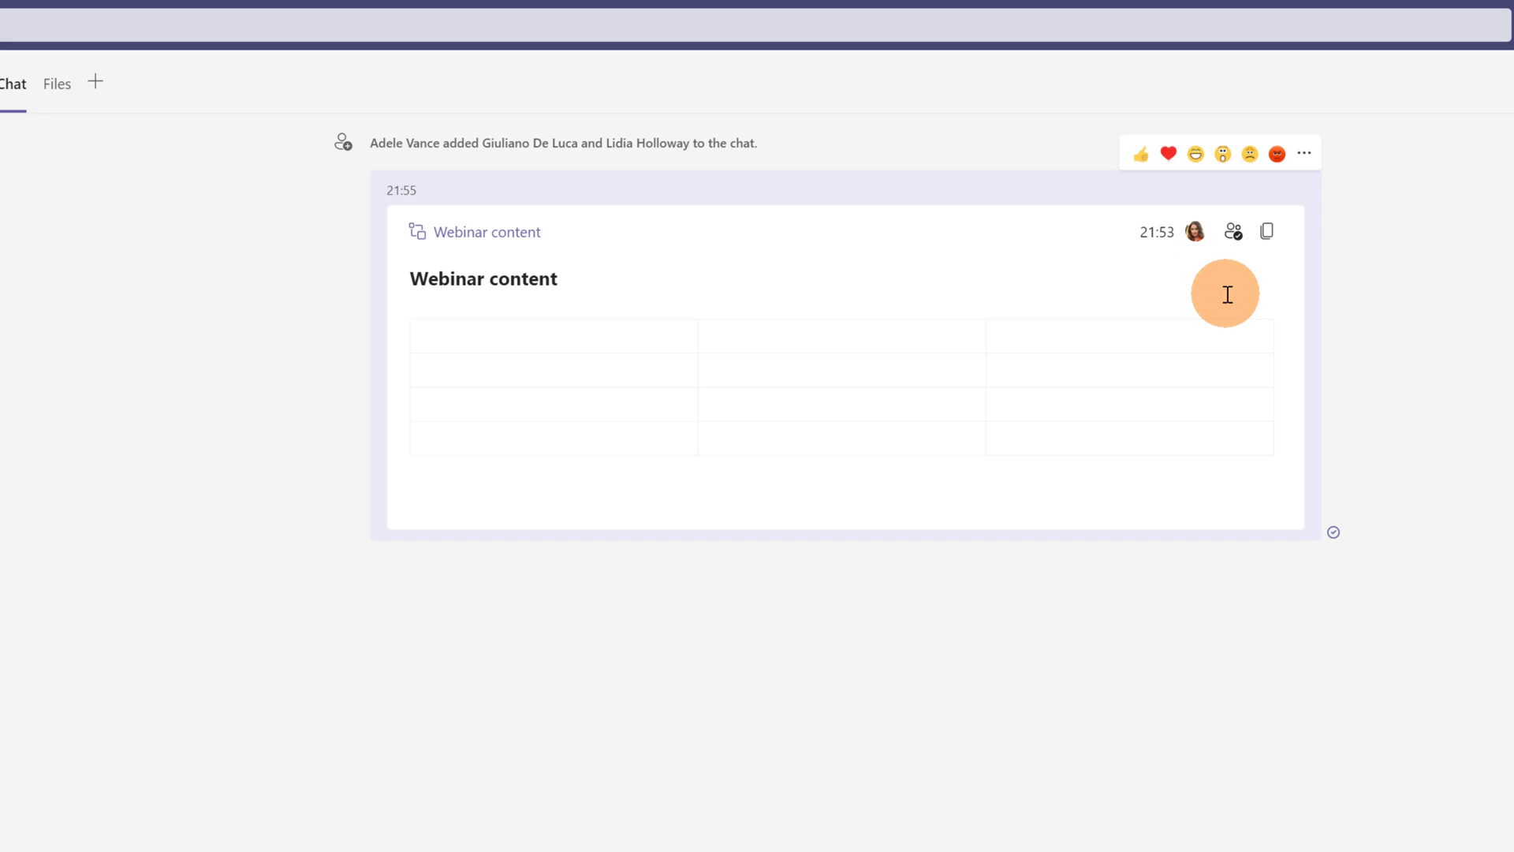
left_click(1239, 238)
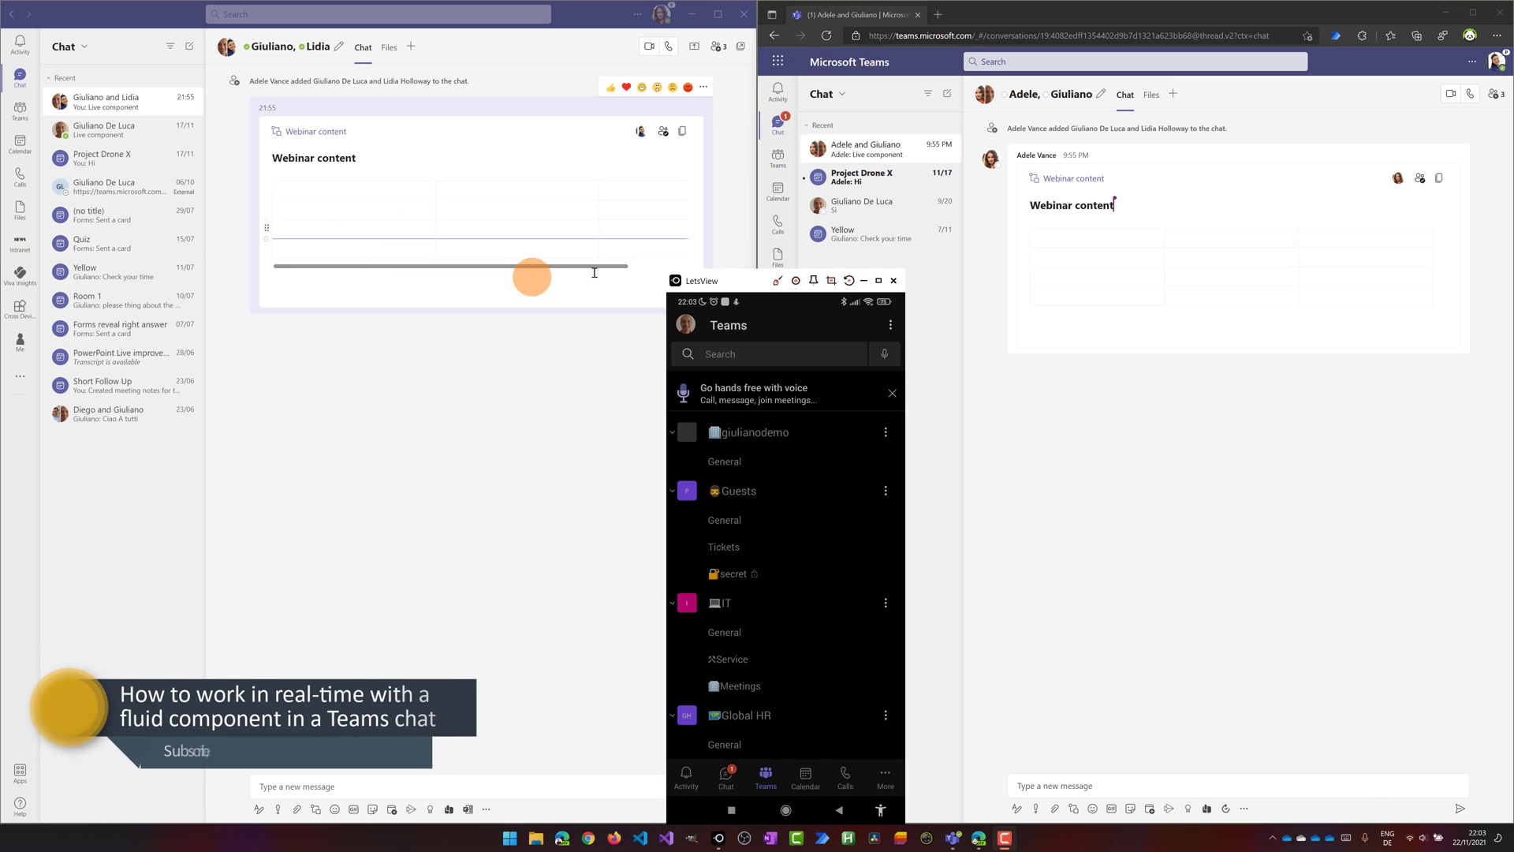
left_click(679, 220)
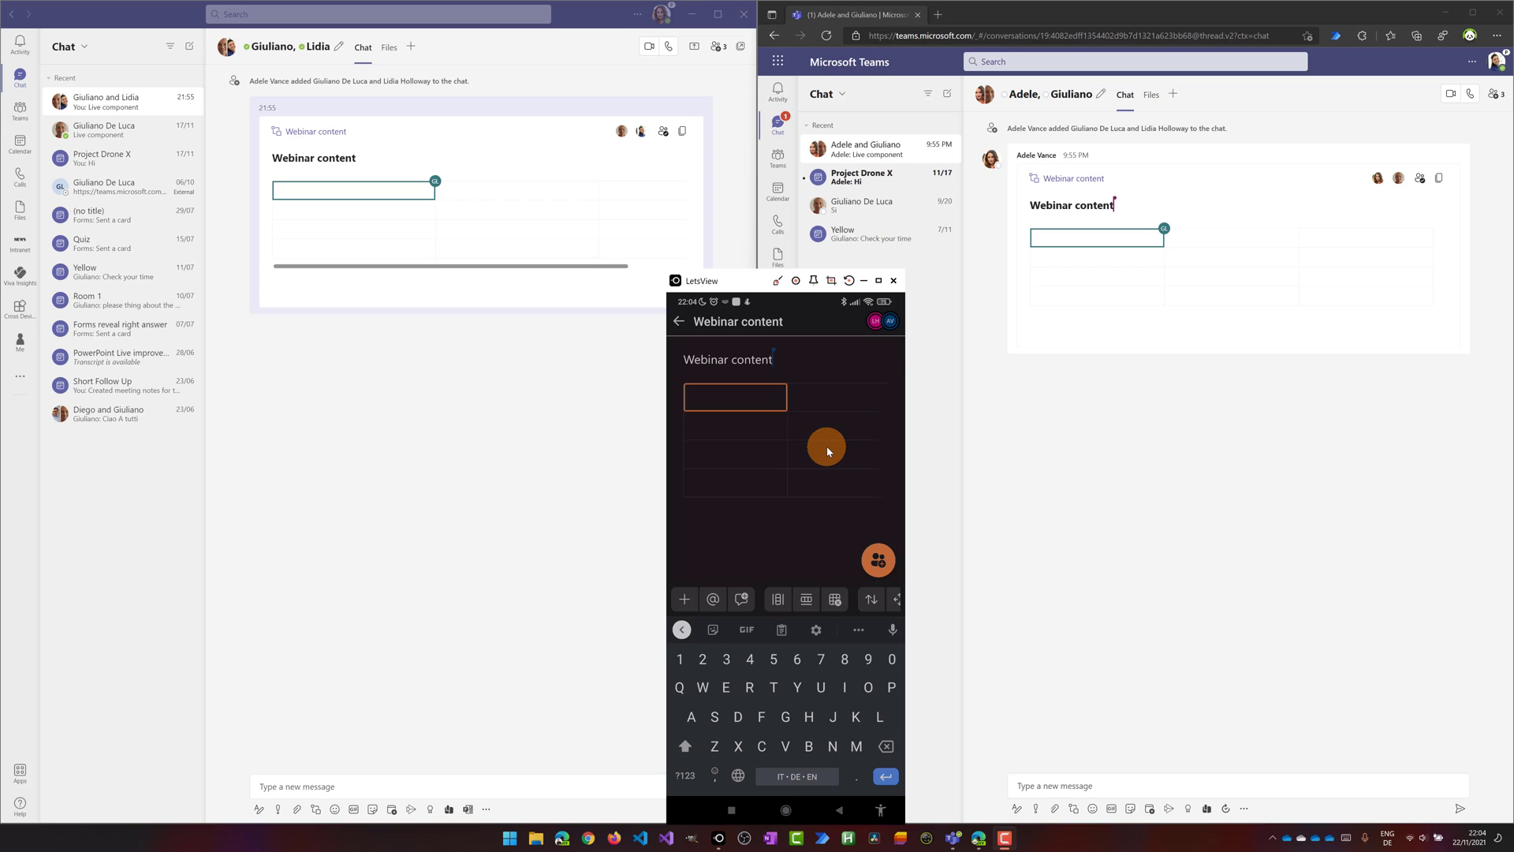
Enter 'Content' in the first column of the Webinar content table and move on.
type("Content")
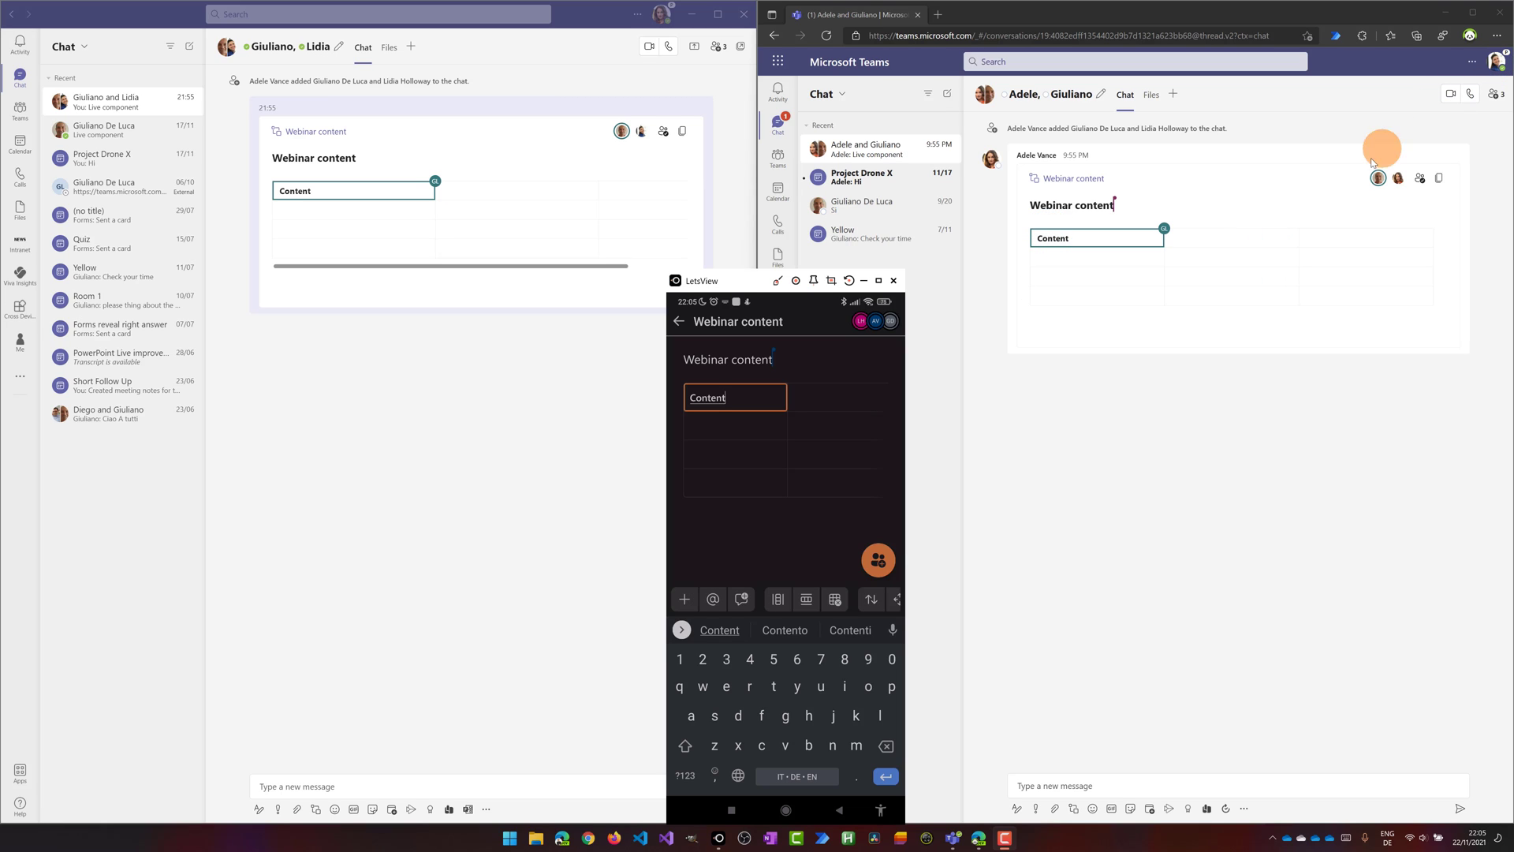
left_click(1265, 265)
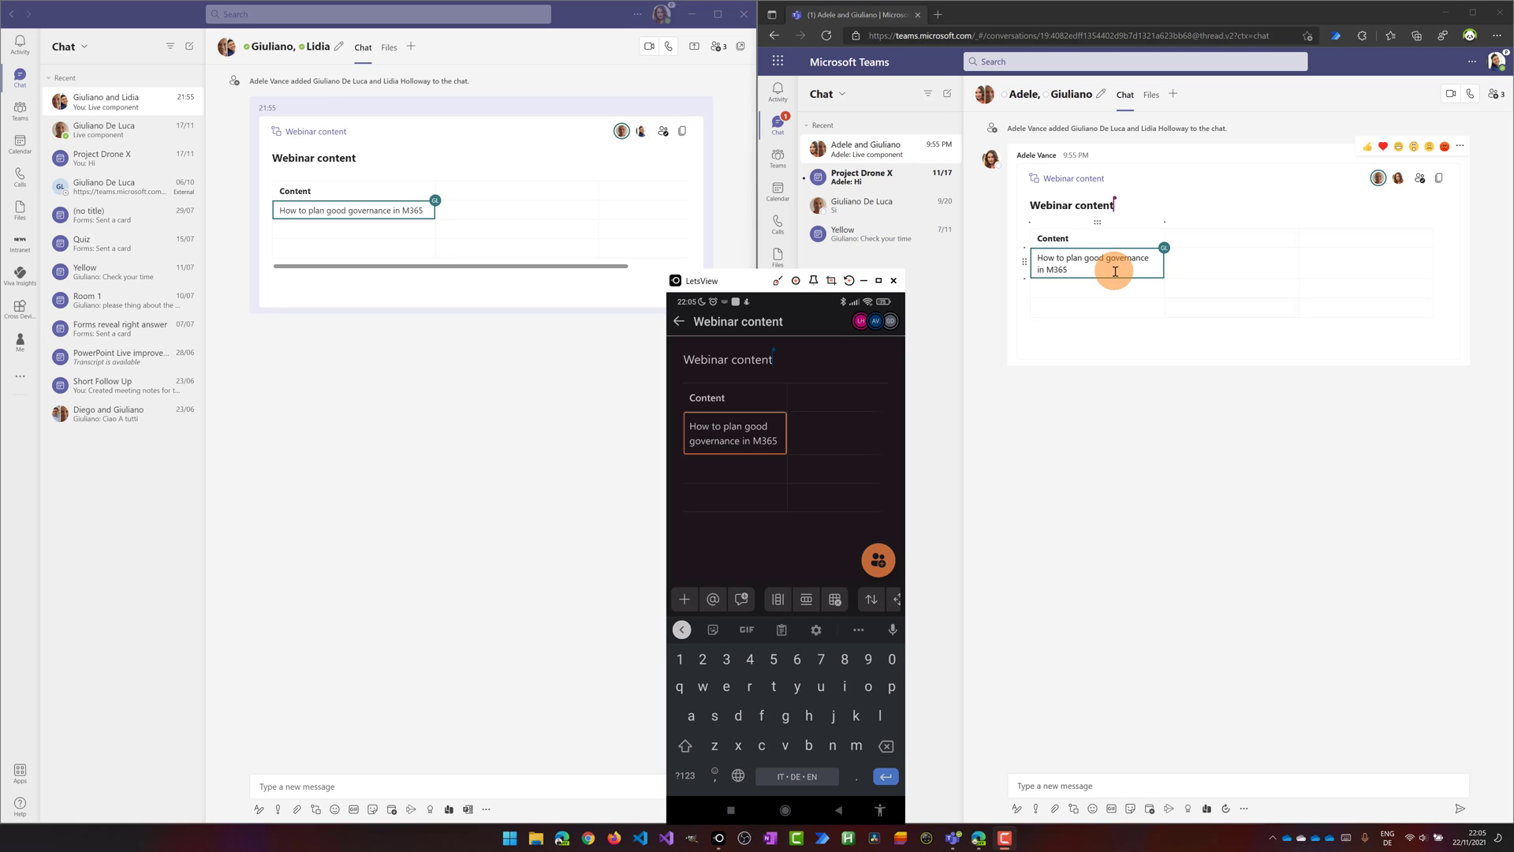
Head the second column 'Slides' and enter 3 in the cell below it.
left_click(1202, 241)
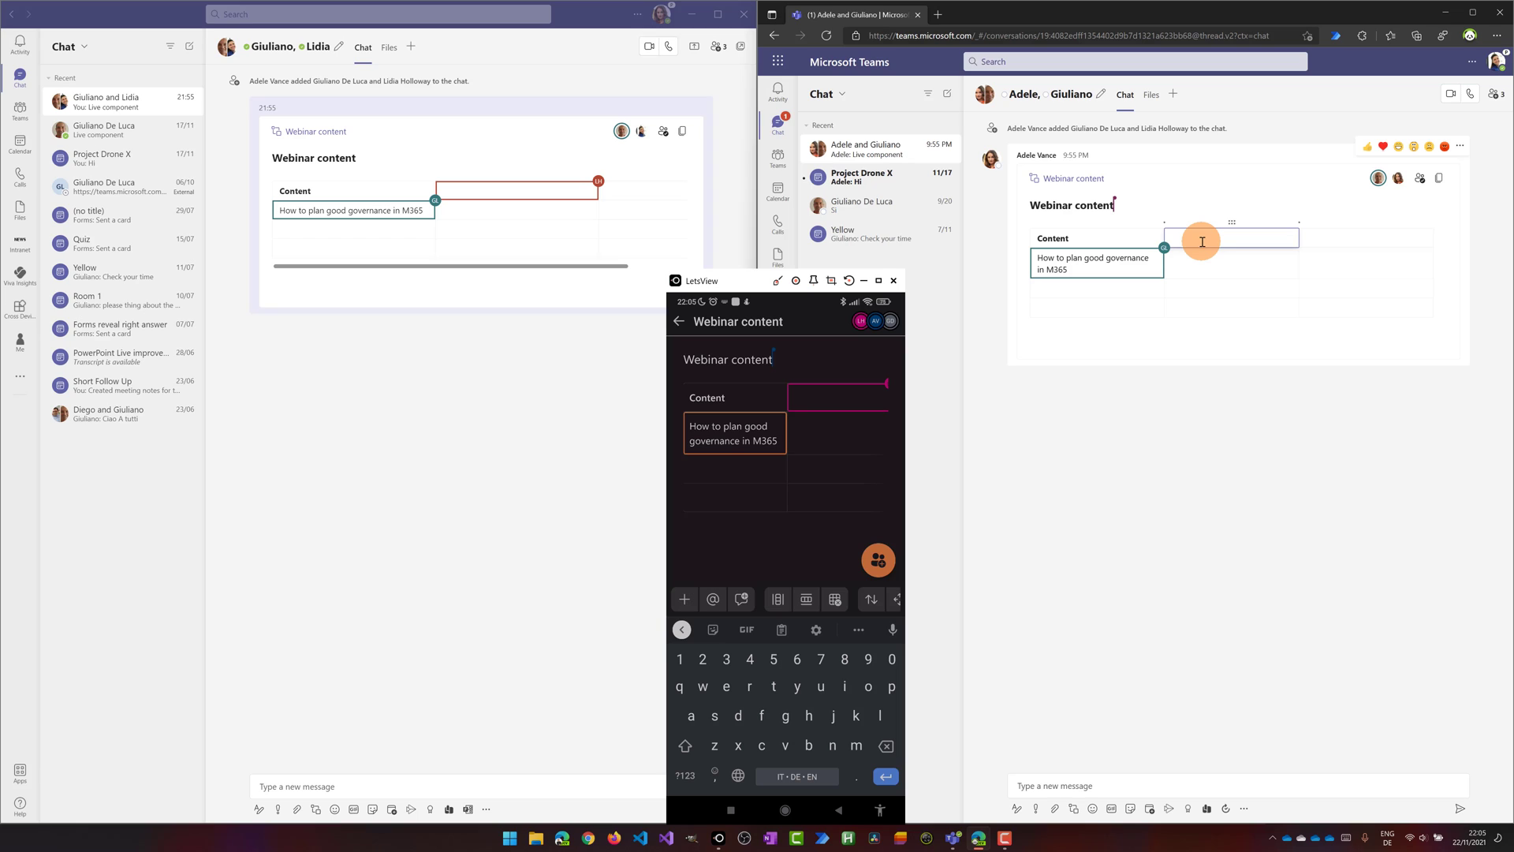
type("Slides")
left_click(1206, 253)
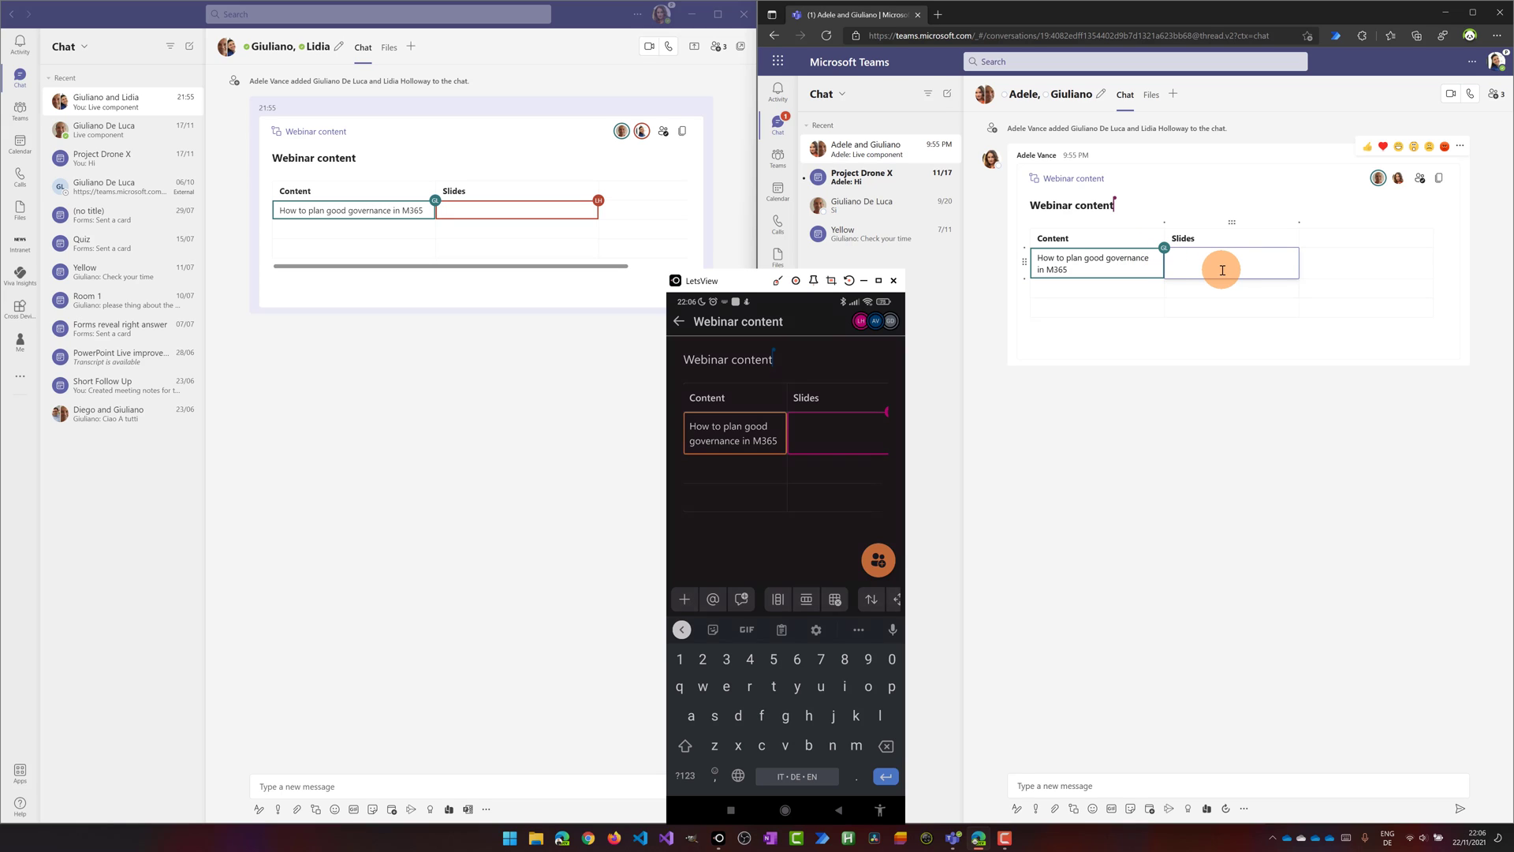
type("3")
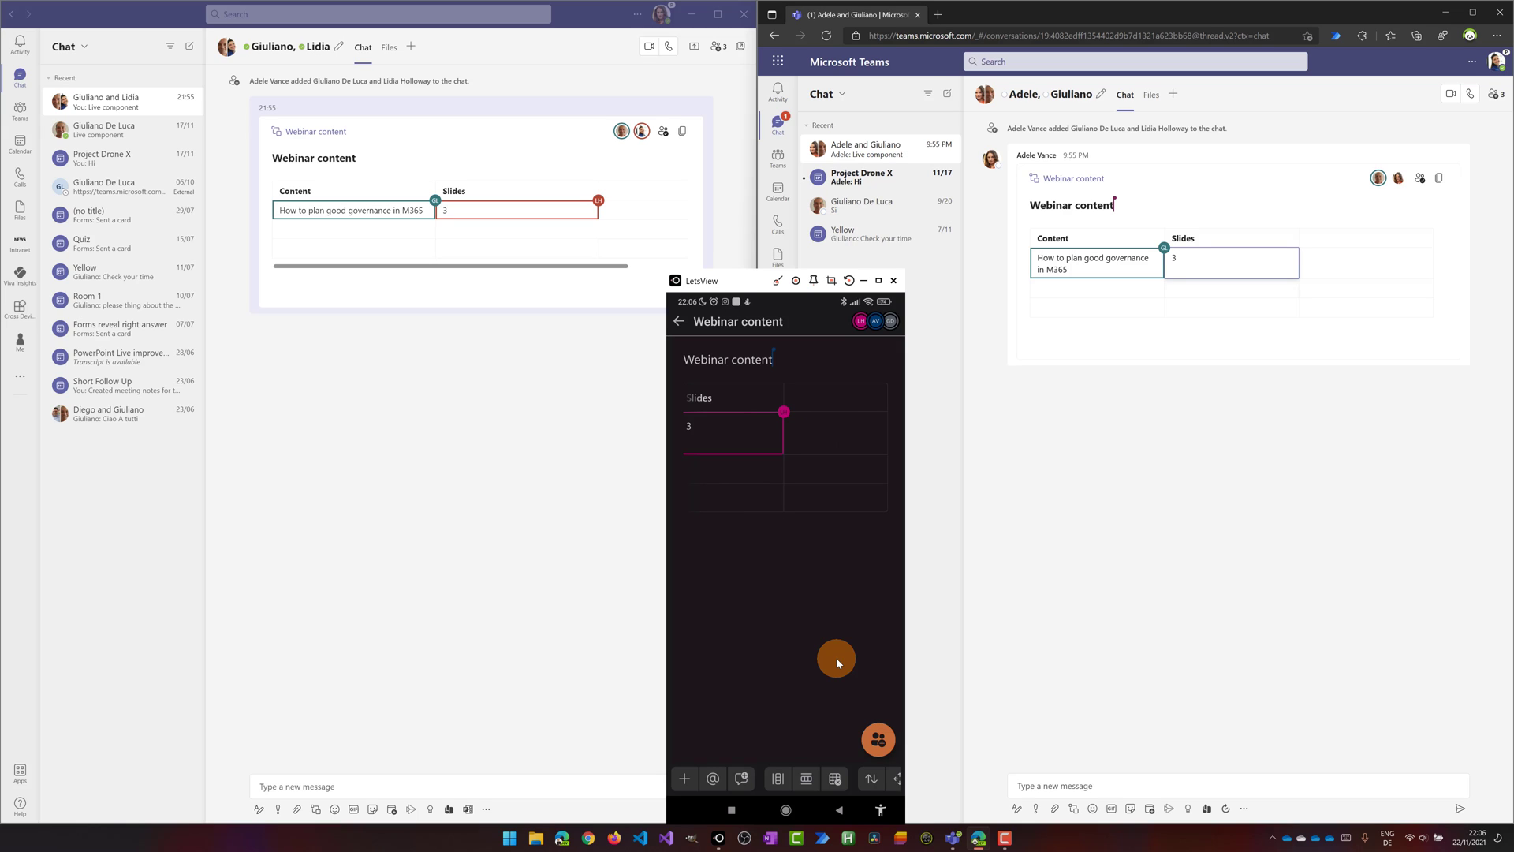
Head the third column 'Time' and move to the cell beneath it.
left_click(641, 192)
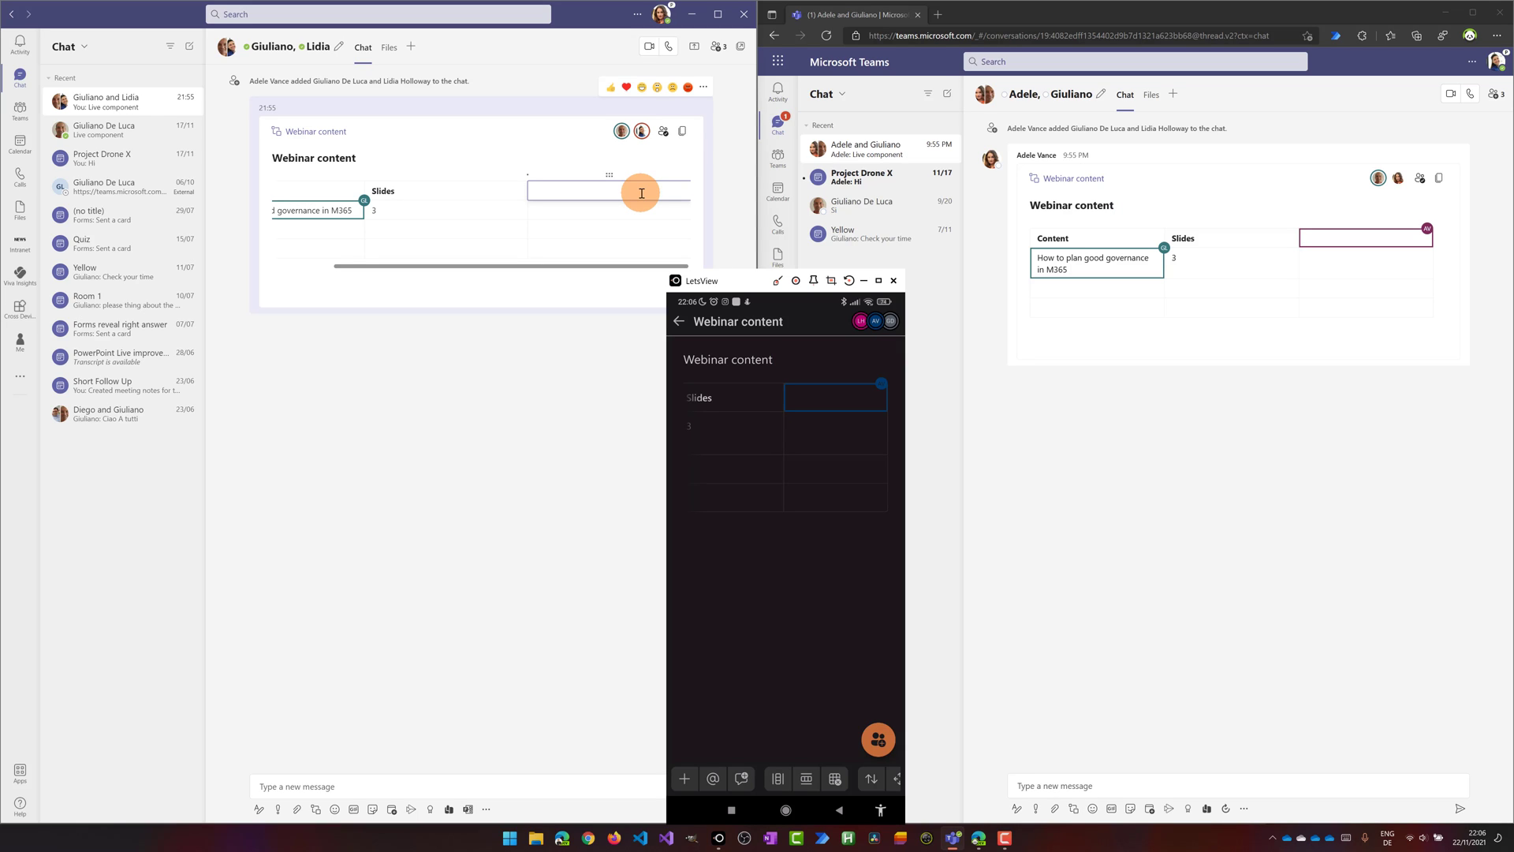
type("Time")
left_click(632, 210)
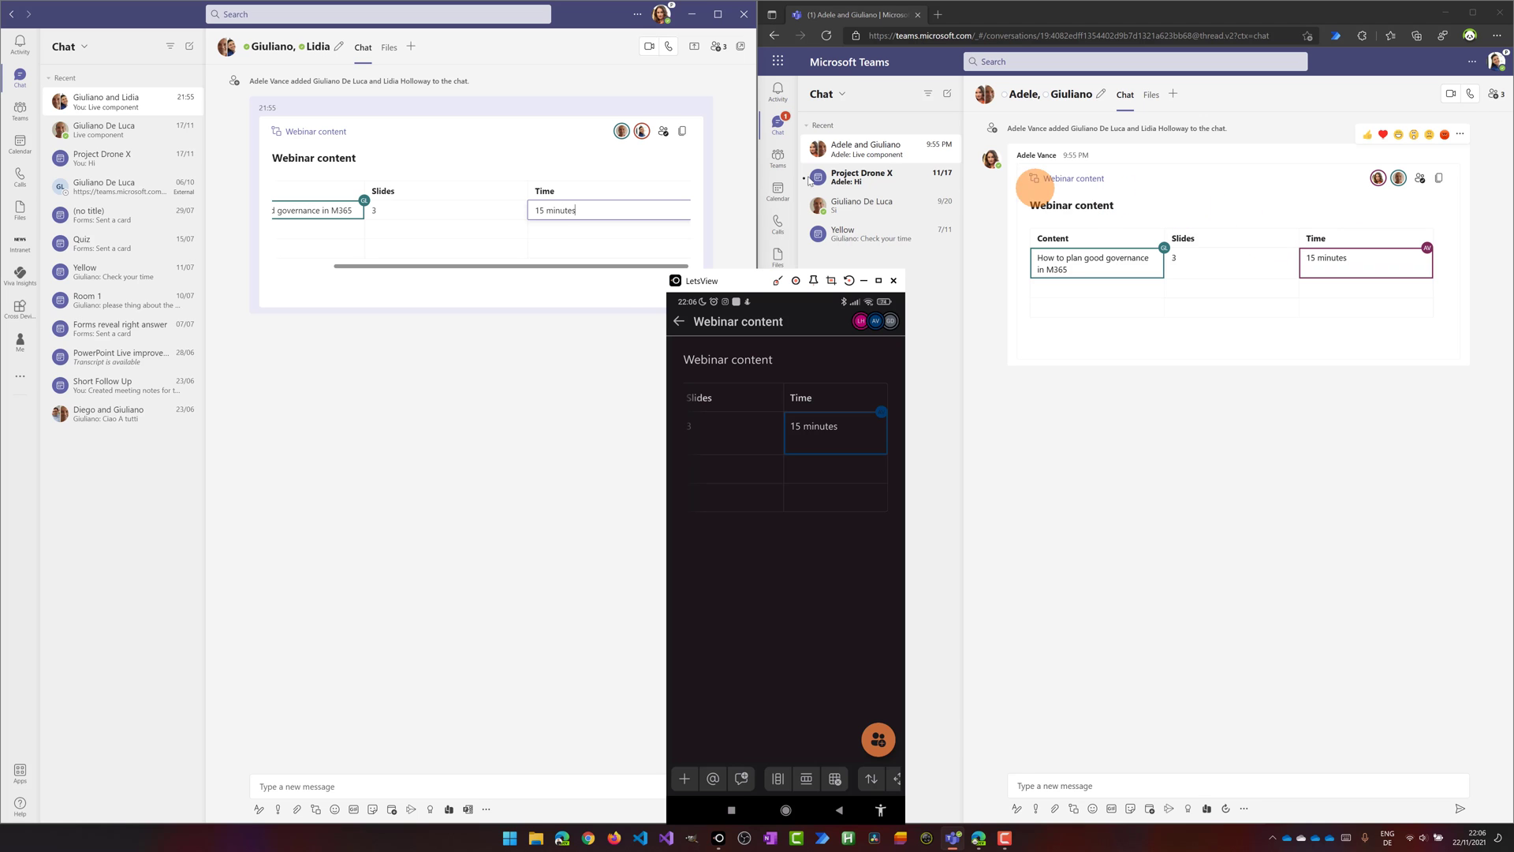
Leave the table and insert a live task list into a new chat message.
left_click(522, 334)
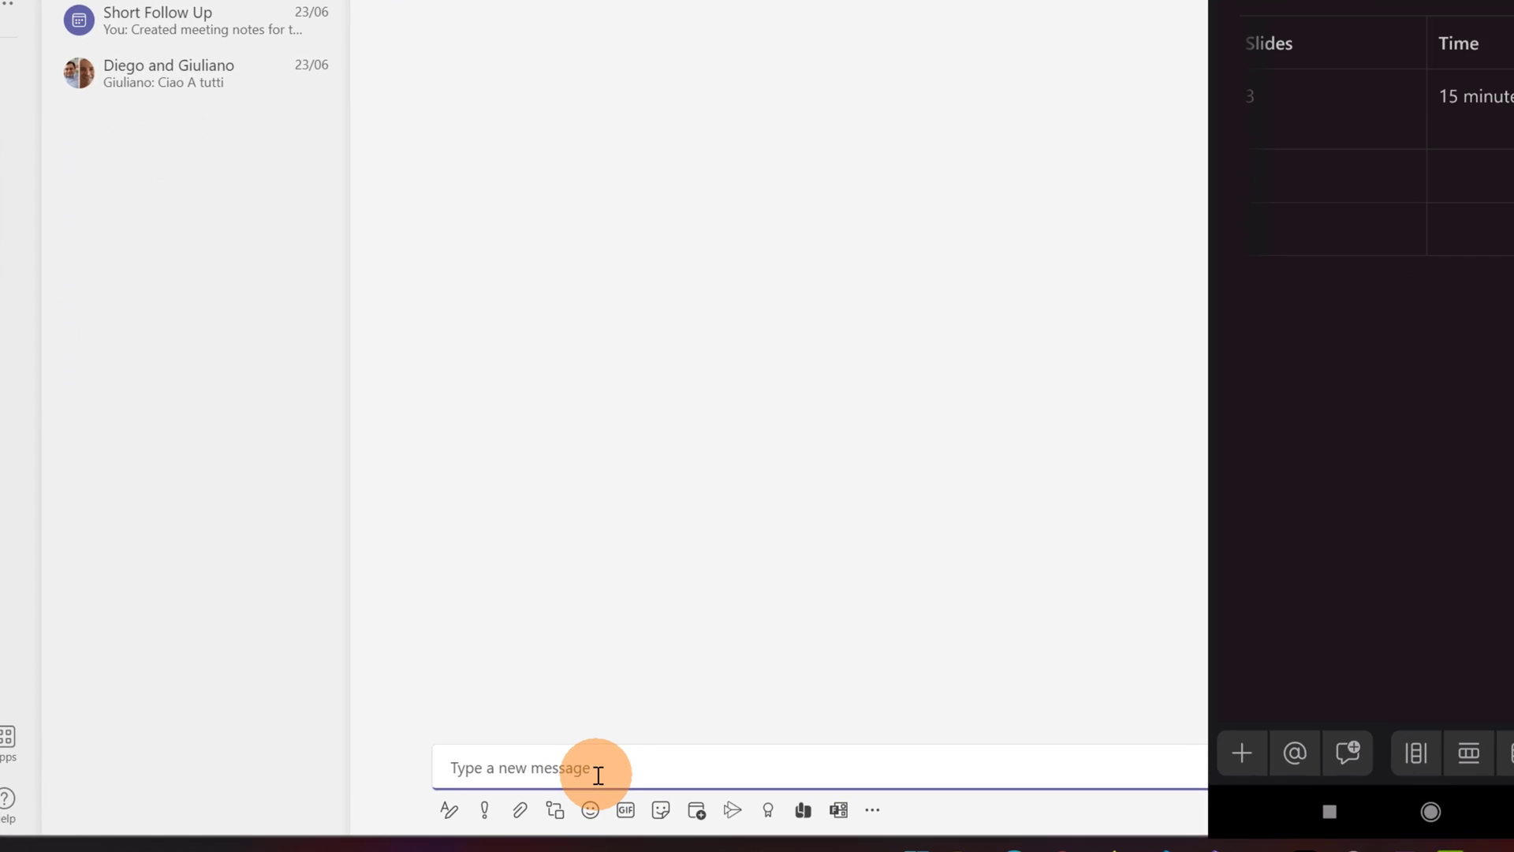
left_click(565, 762)
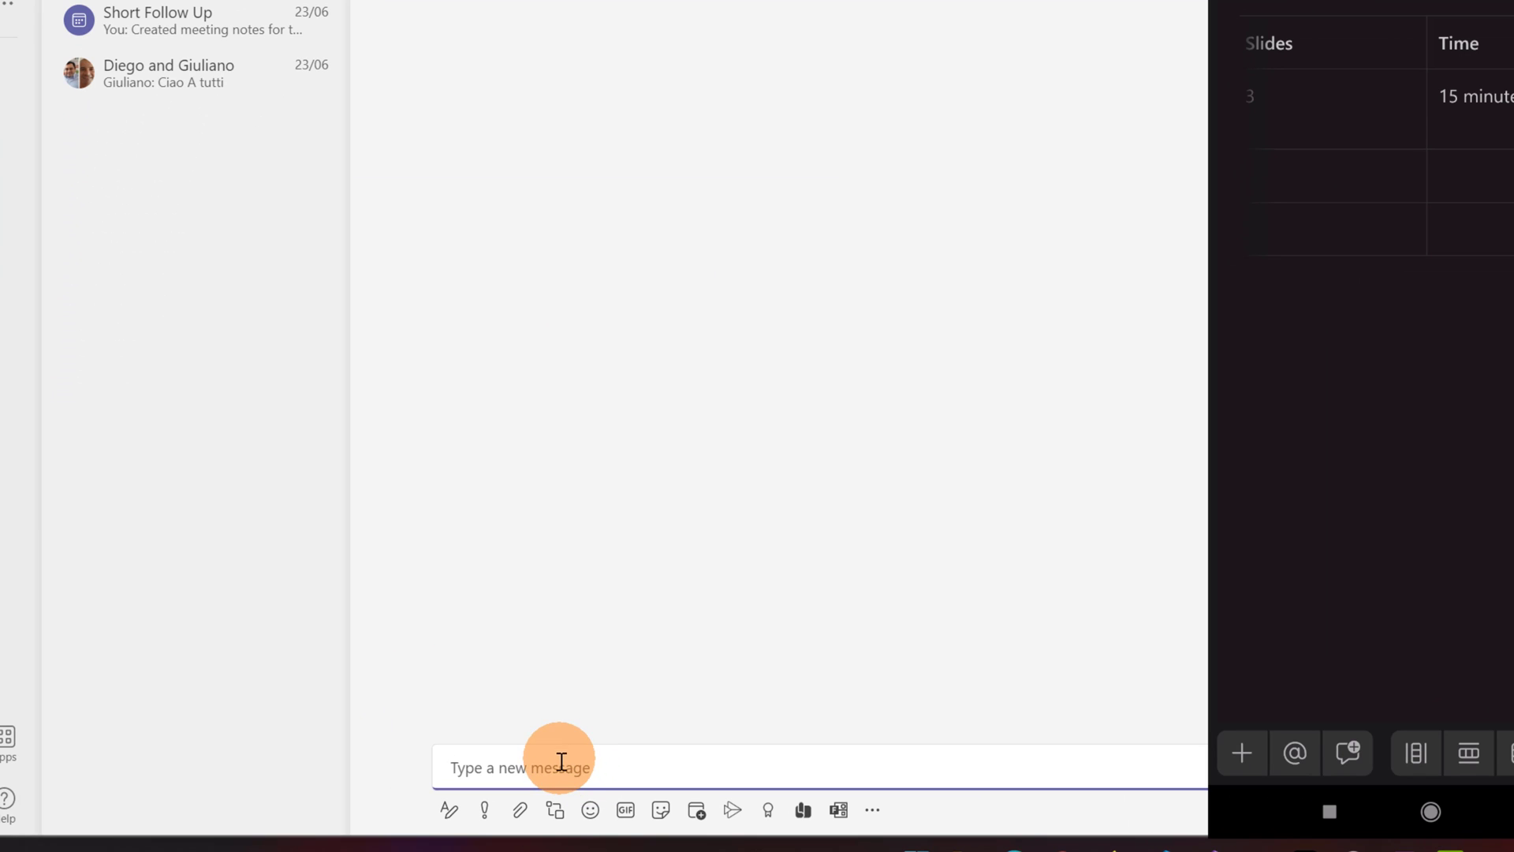
left_click(557, 815)
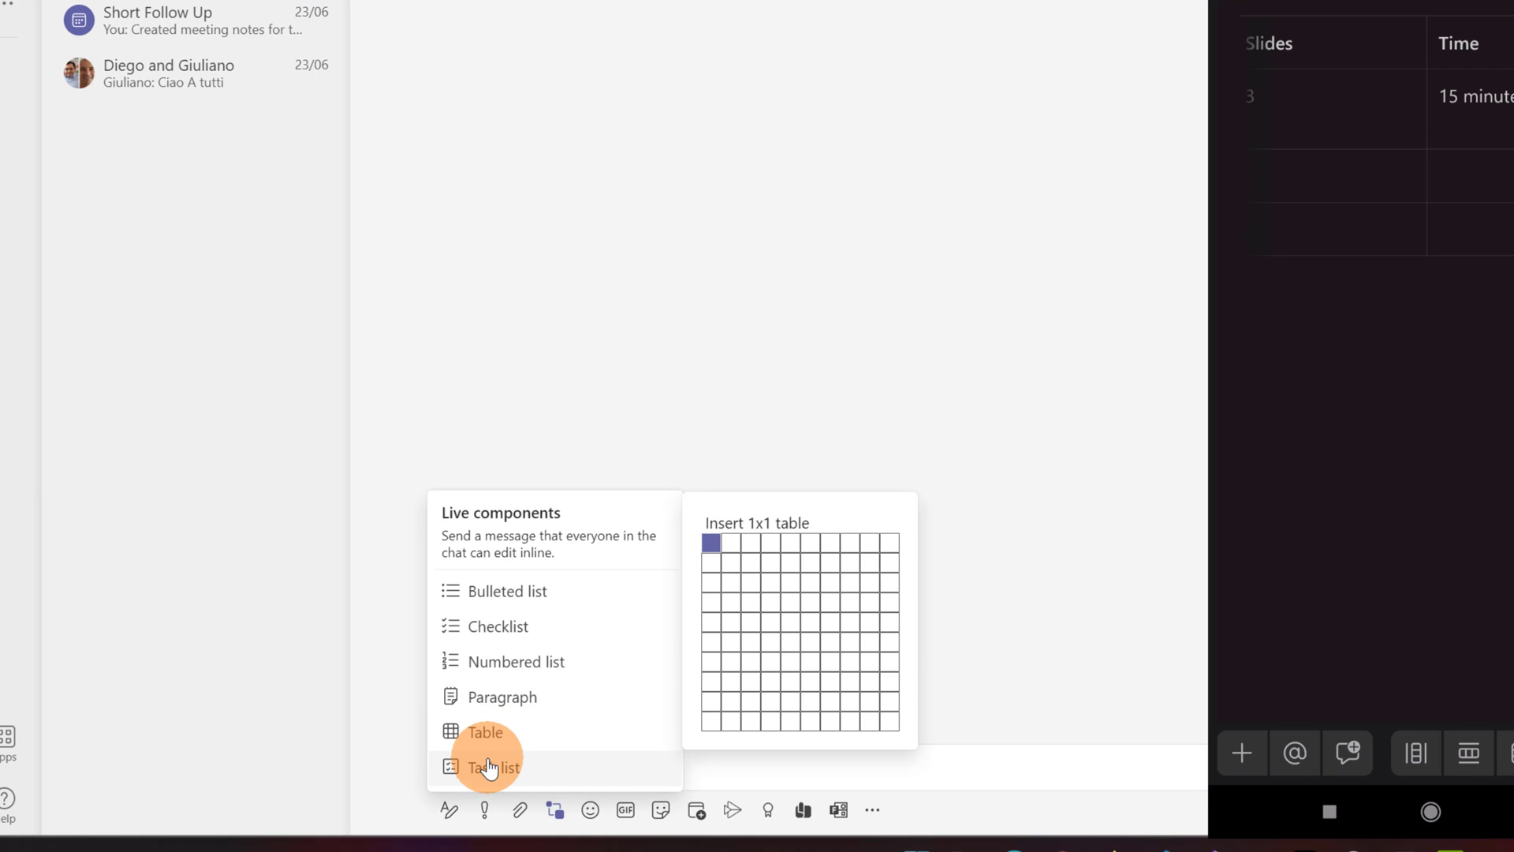
left_click(489, 765)
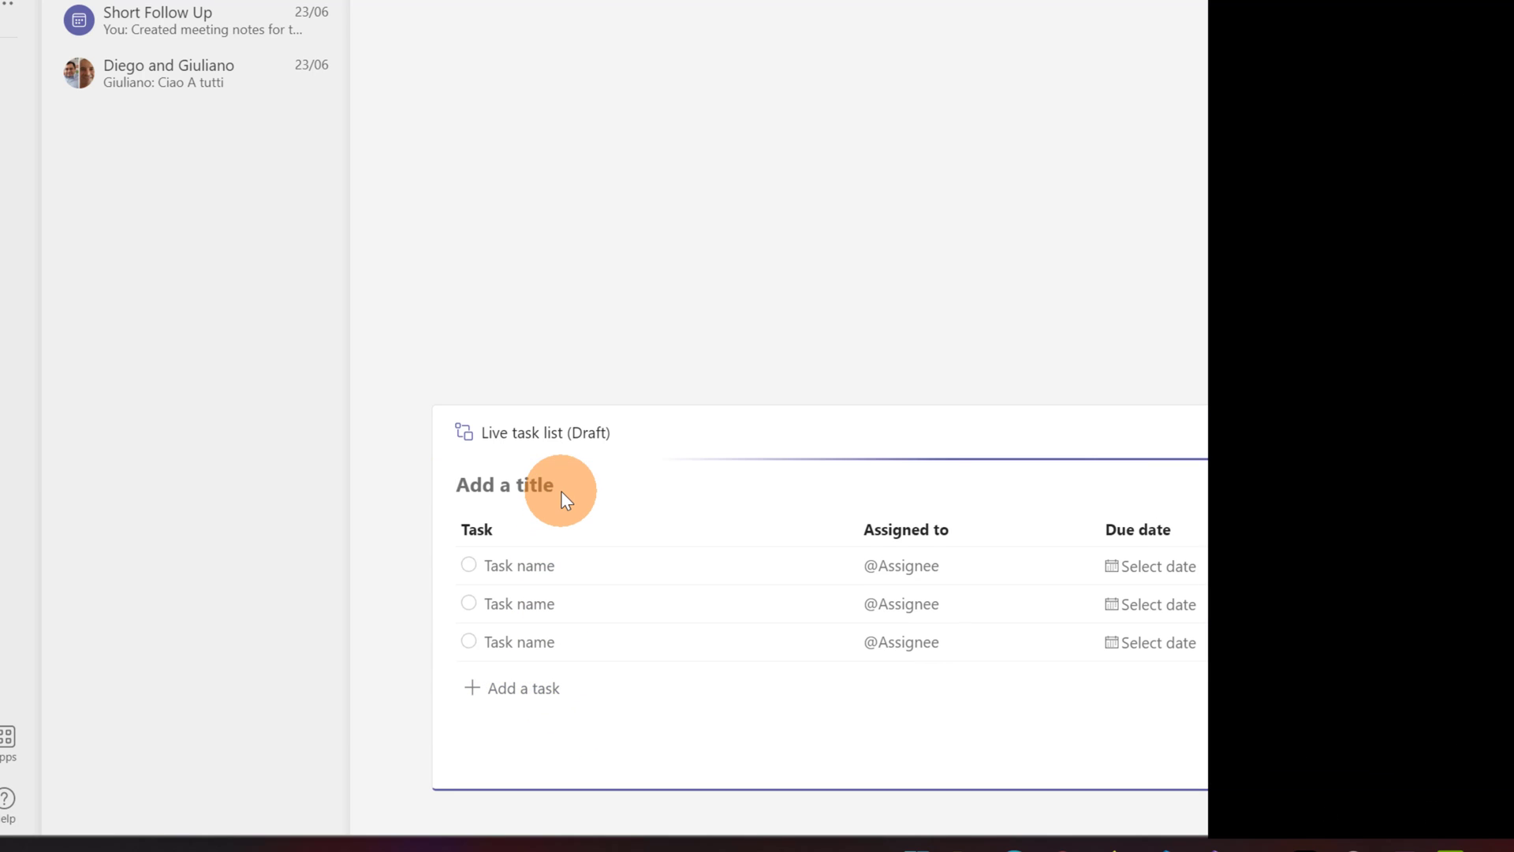
Title the task list 'normal task list', open a due date picker, then request discarding it.
left_click(554, 483)
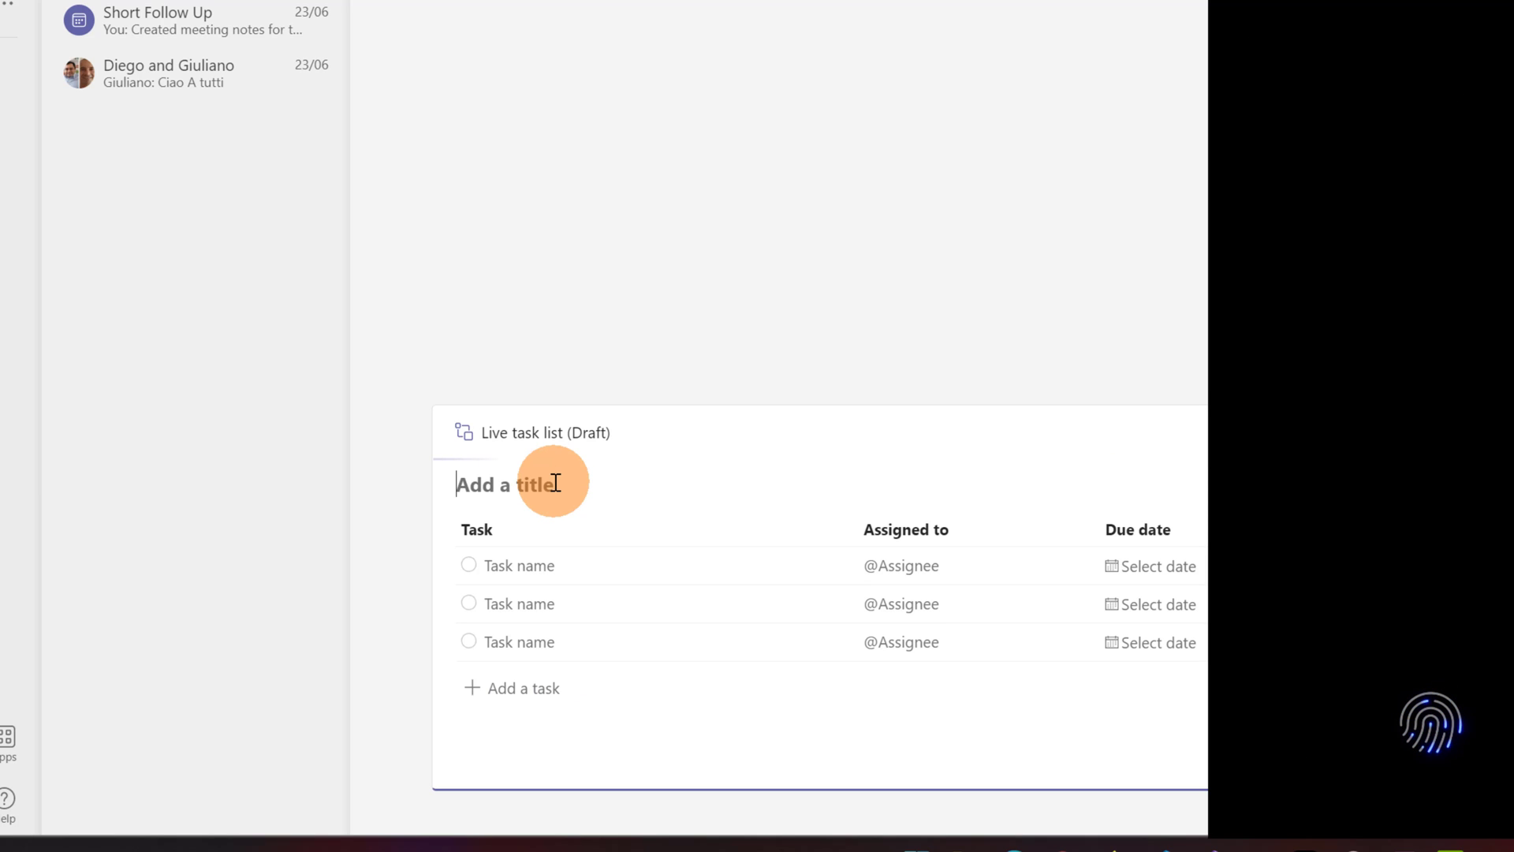
type("normal task list")
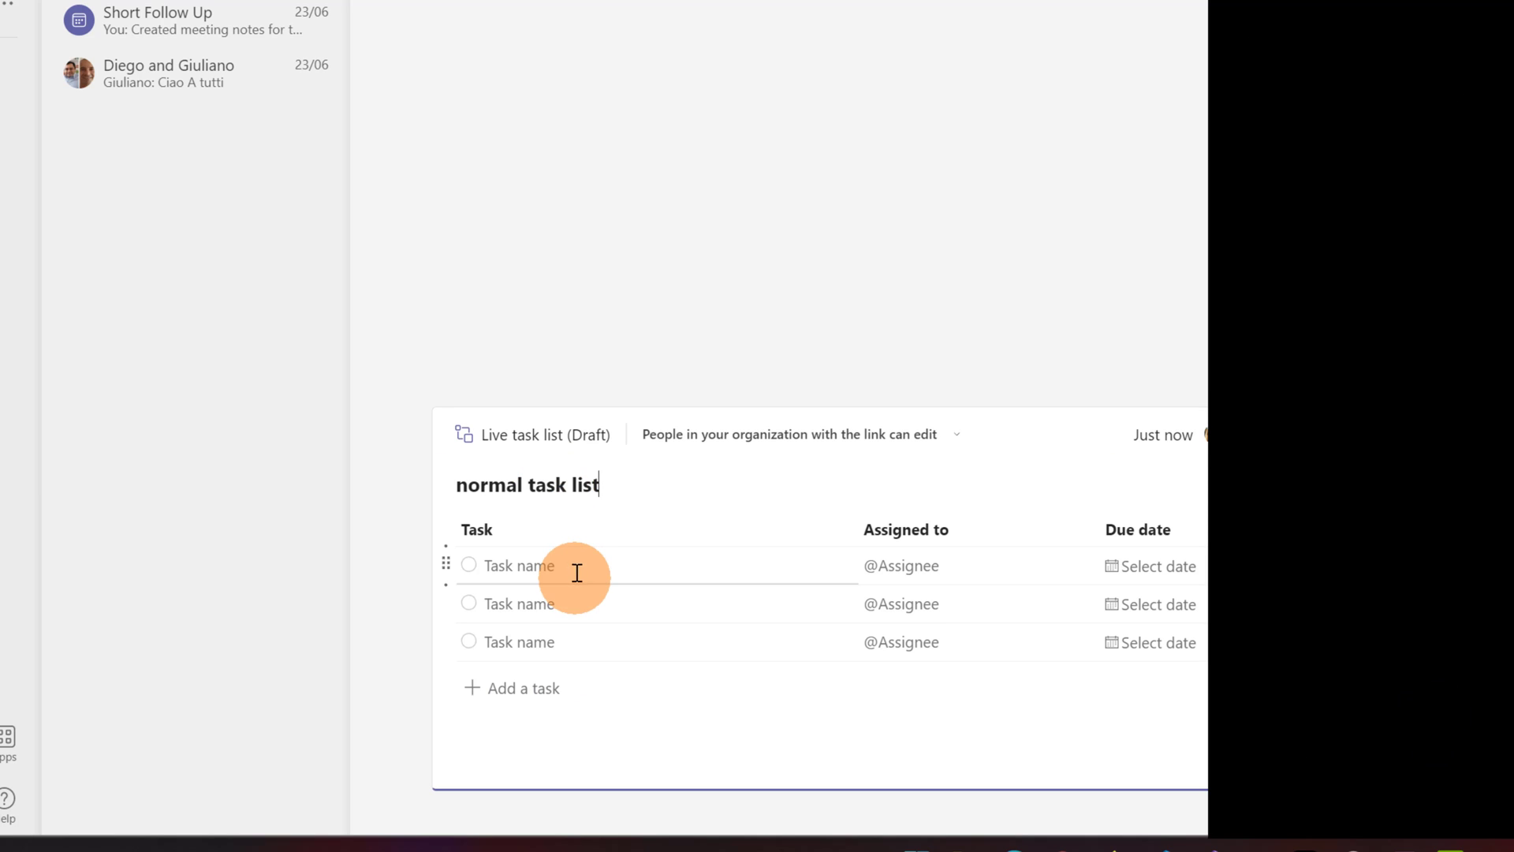
left_click(577, 570)
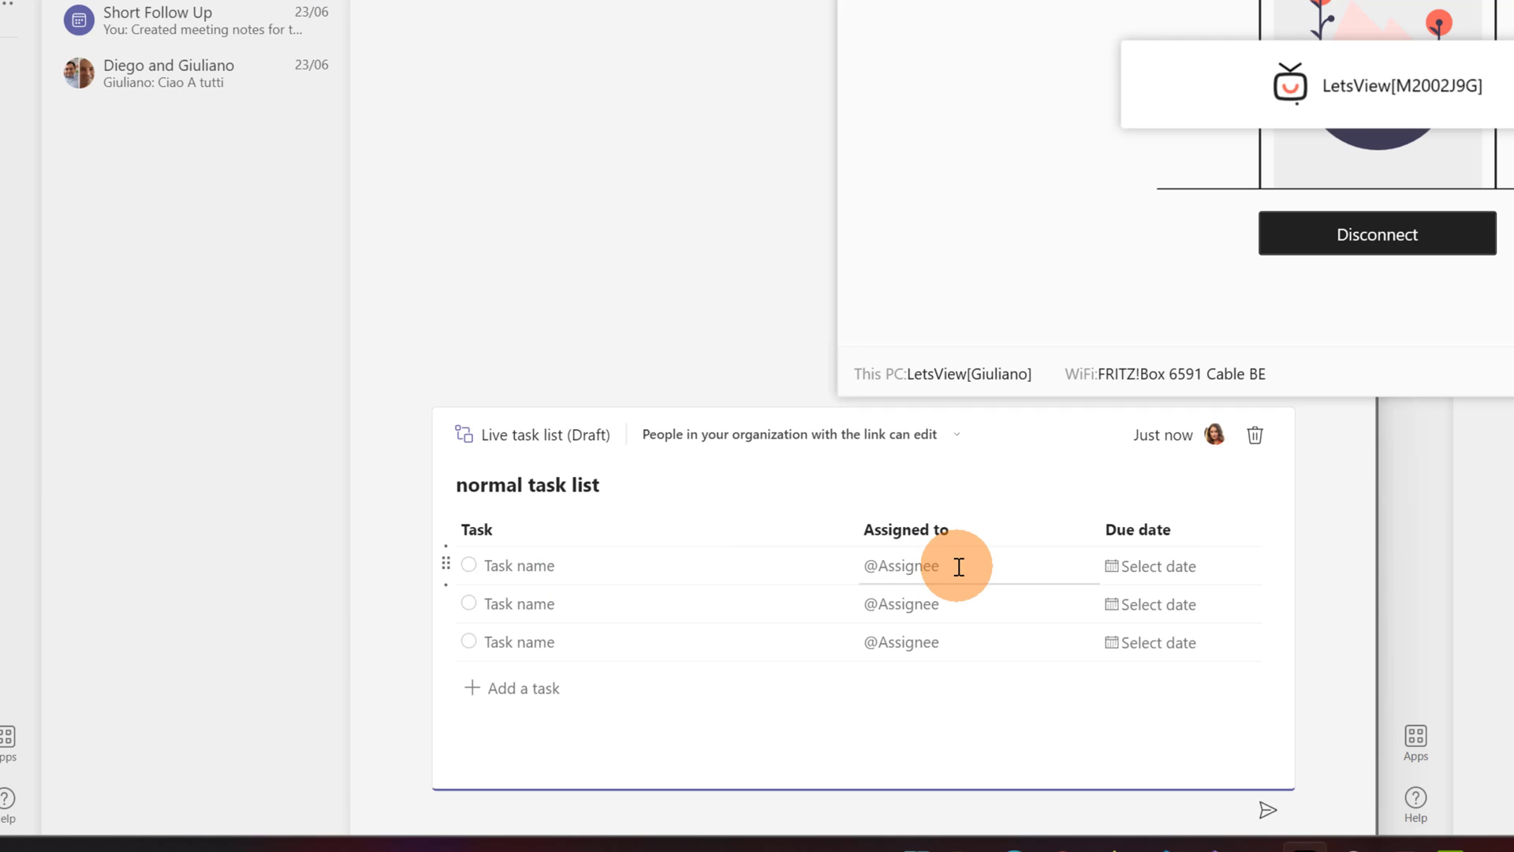
left_click(1132, 568)
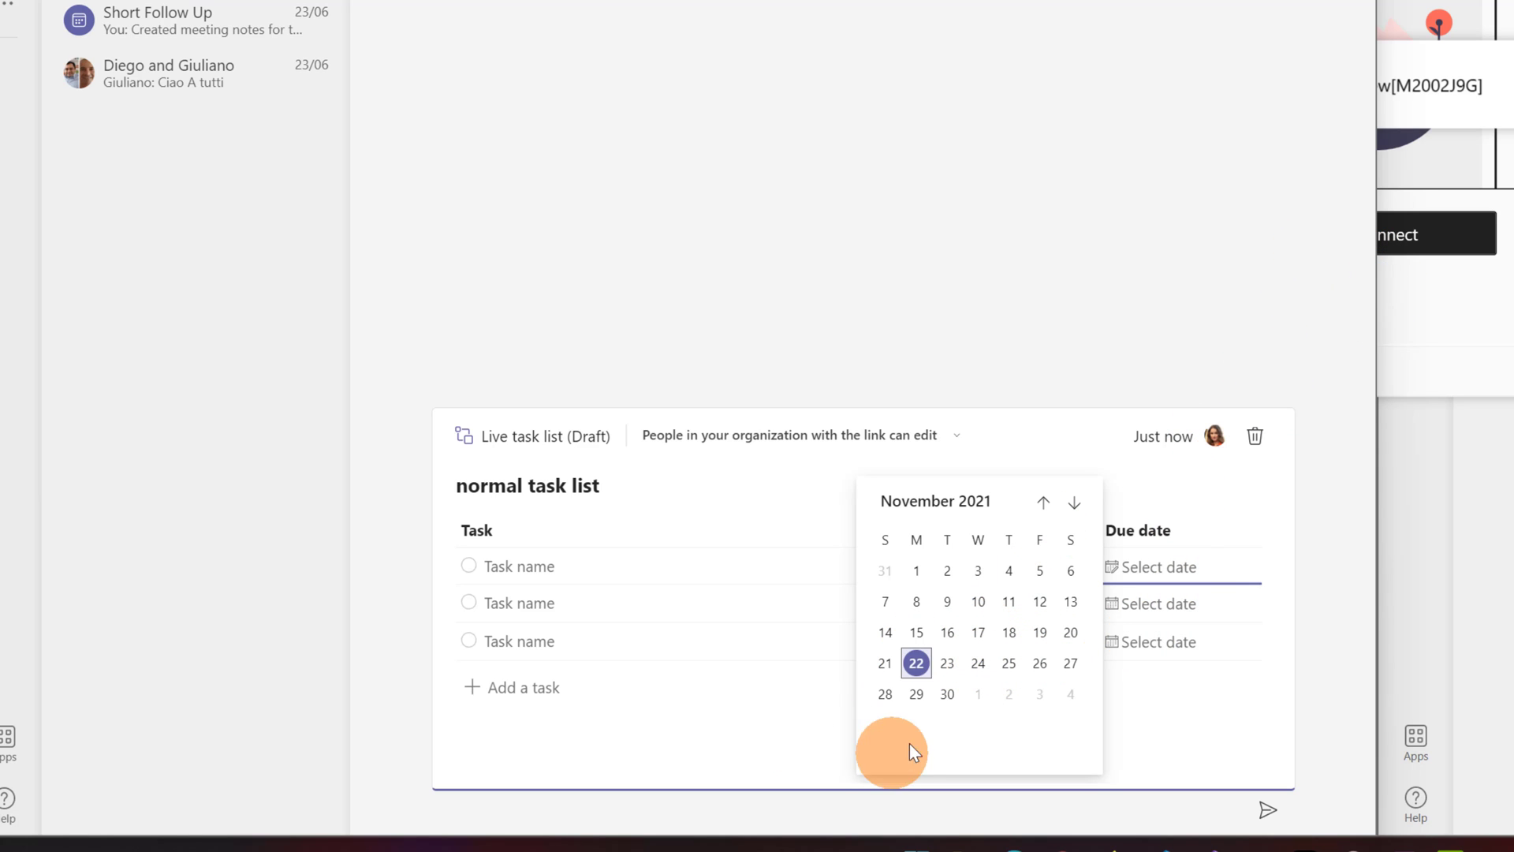
left_click(1256, 438)
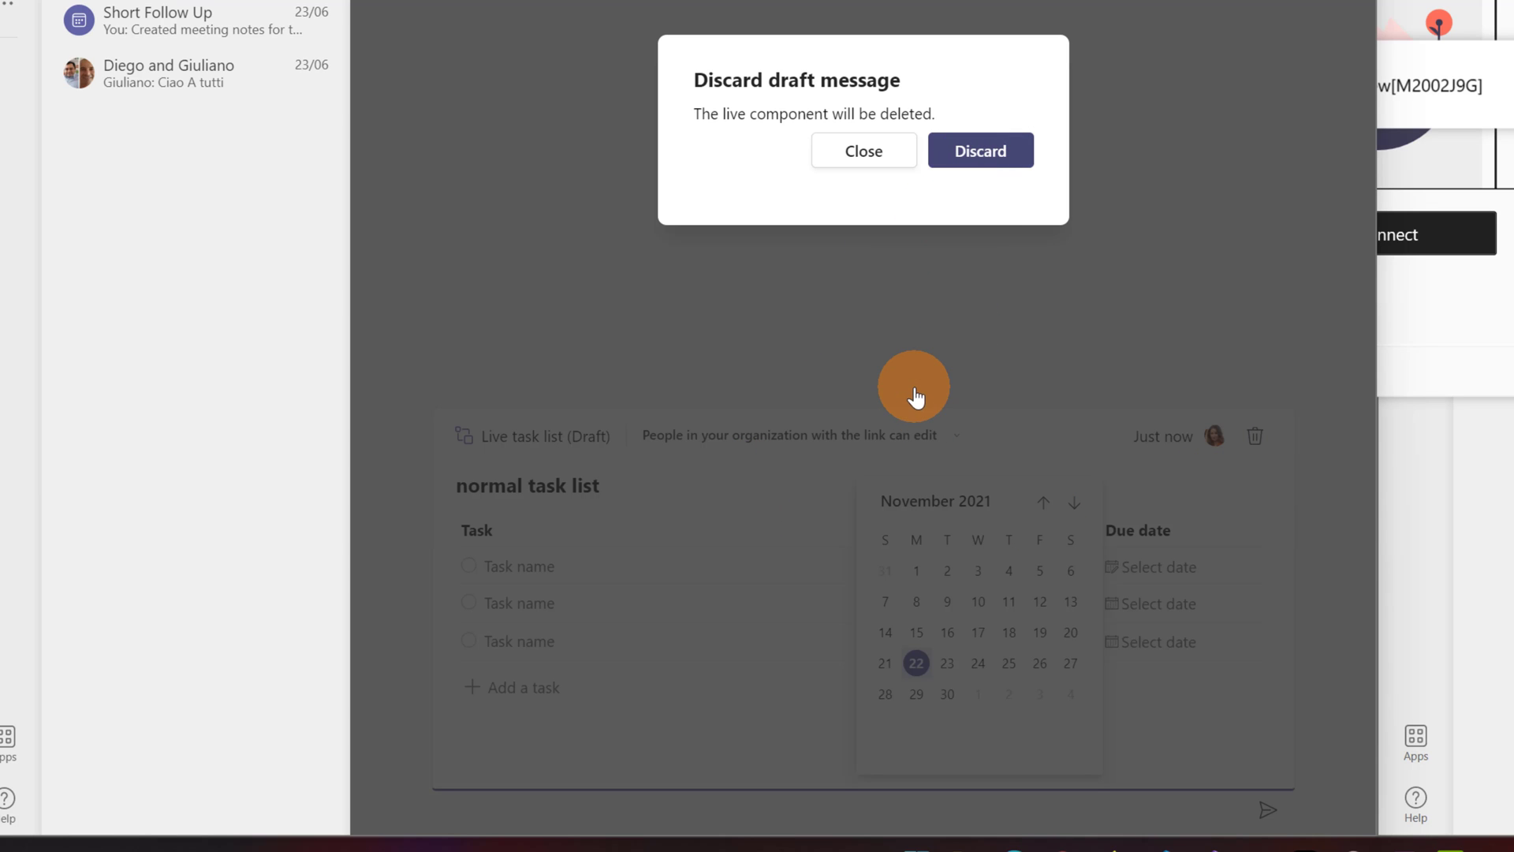
Confirm discarding the draft task list, then open and close the profile menu.
left_click(980, 150)
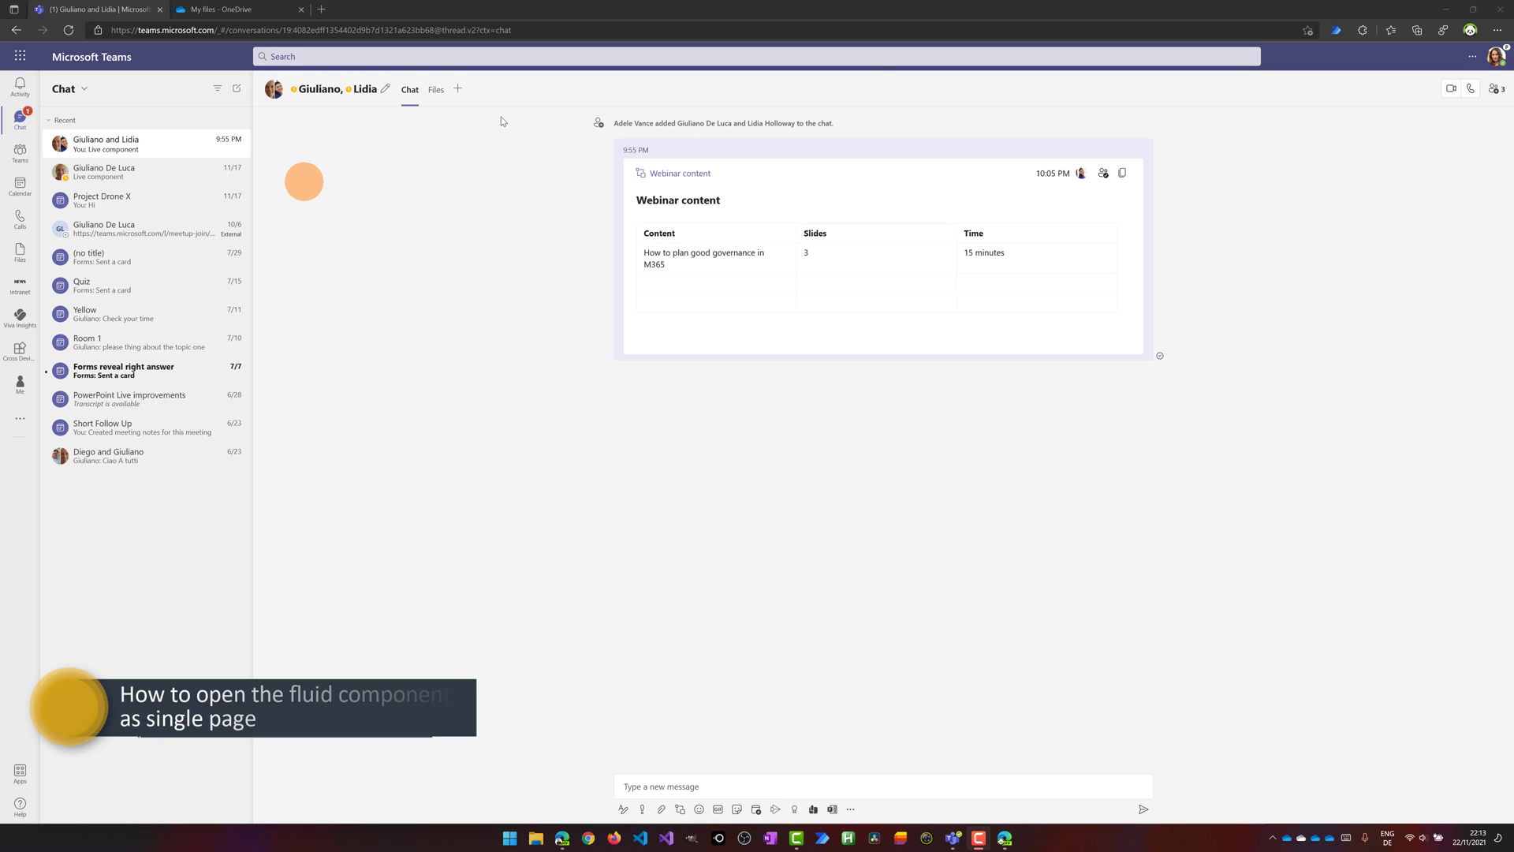
left_click(1495, 56)
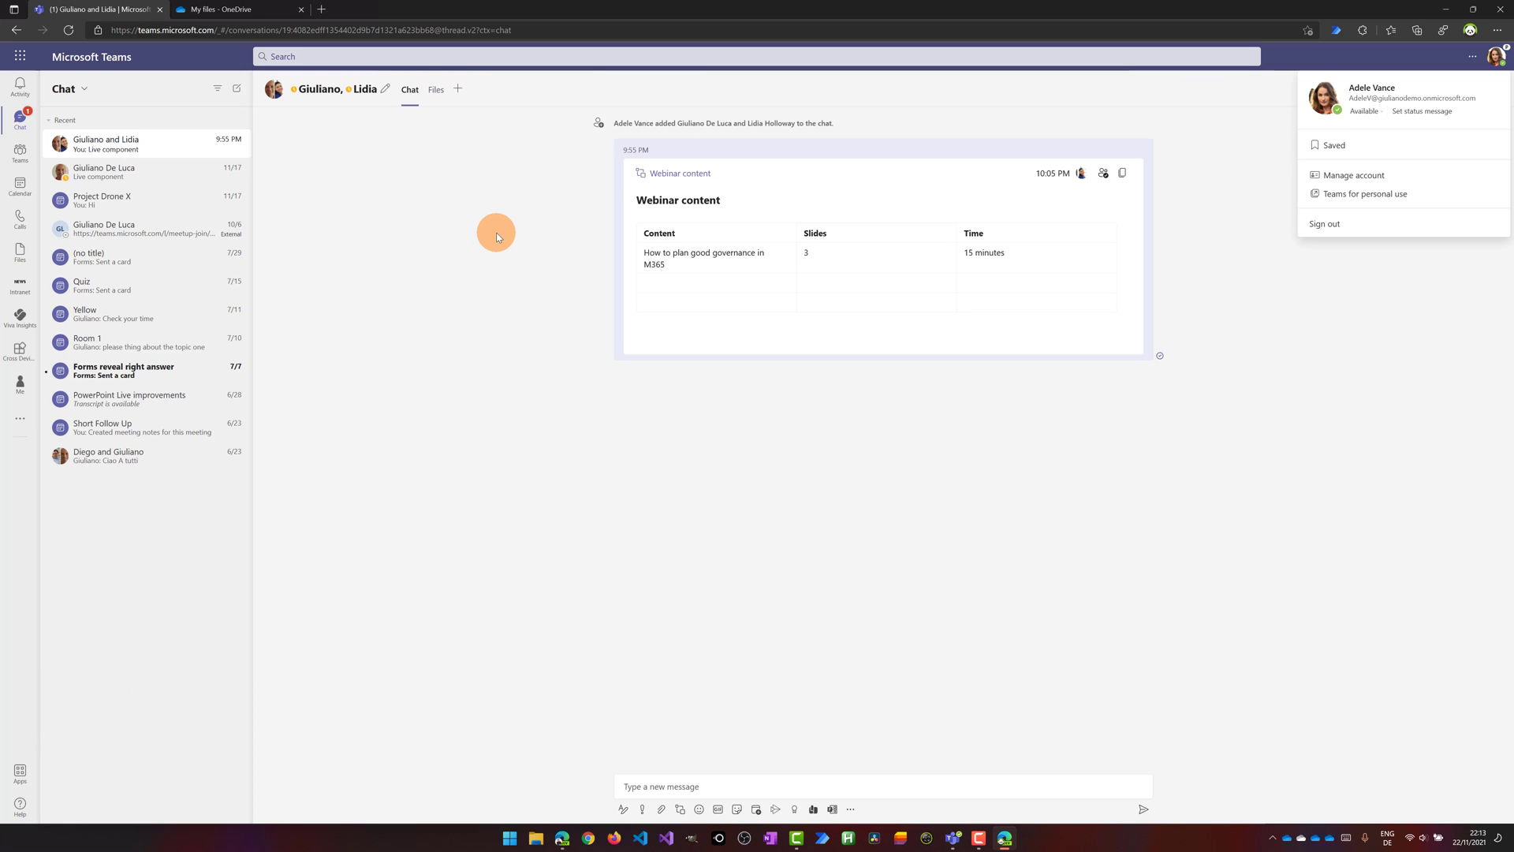
left_click(382, 178)
In the My files - OneDrive tab, open the Microsoft Teams Chat Files folder.
left_click(217, 16)
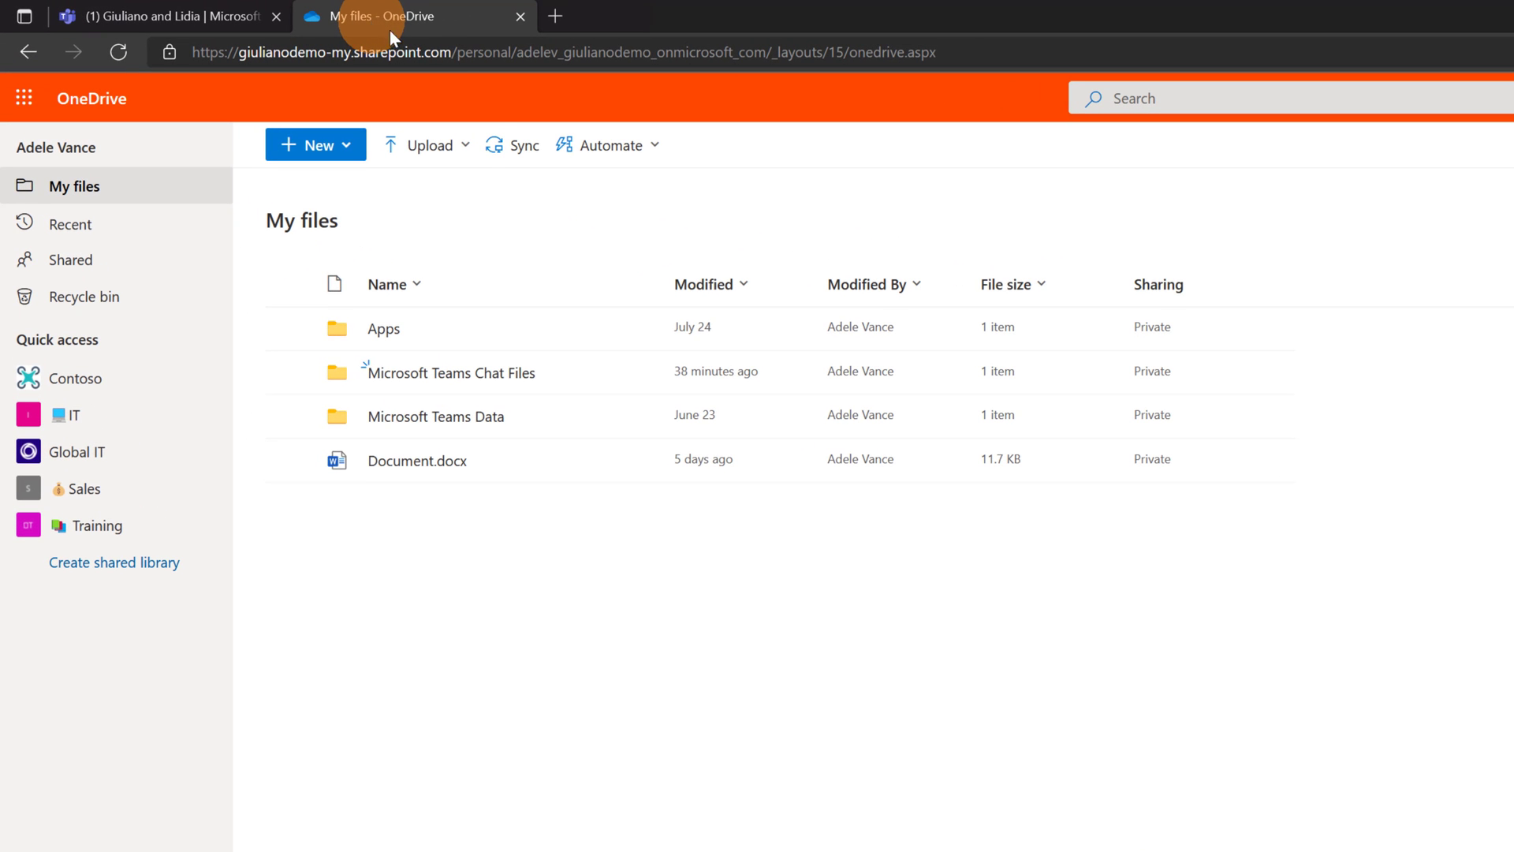
left_click(471, 377)
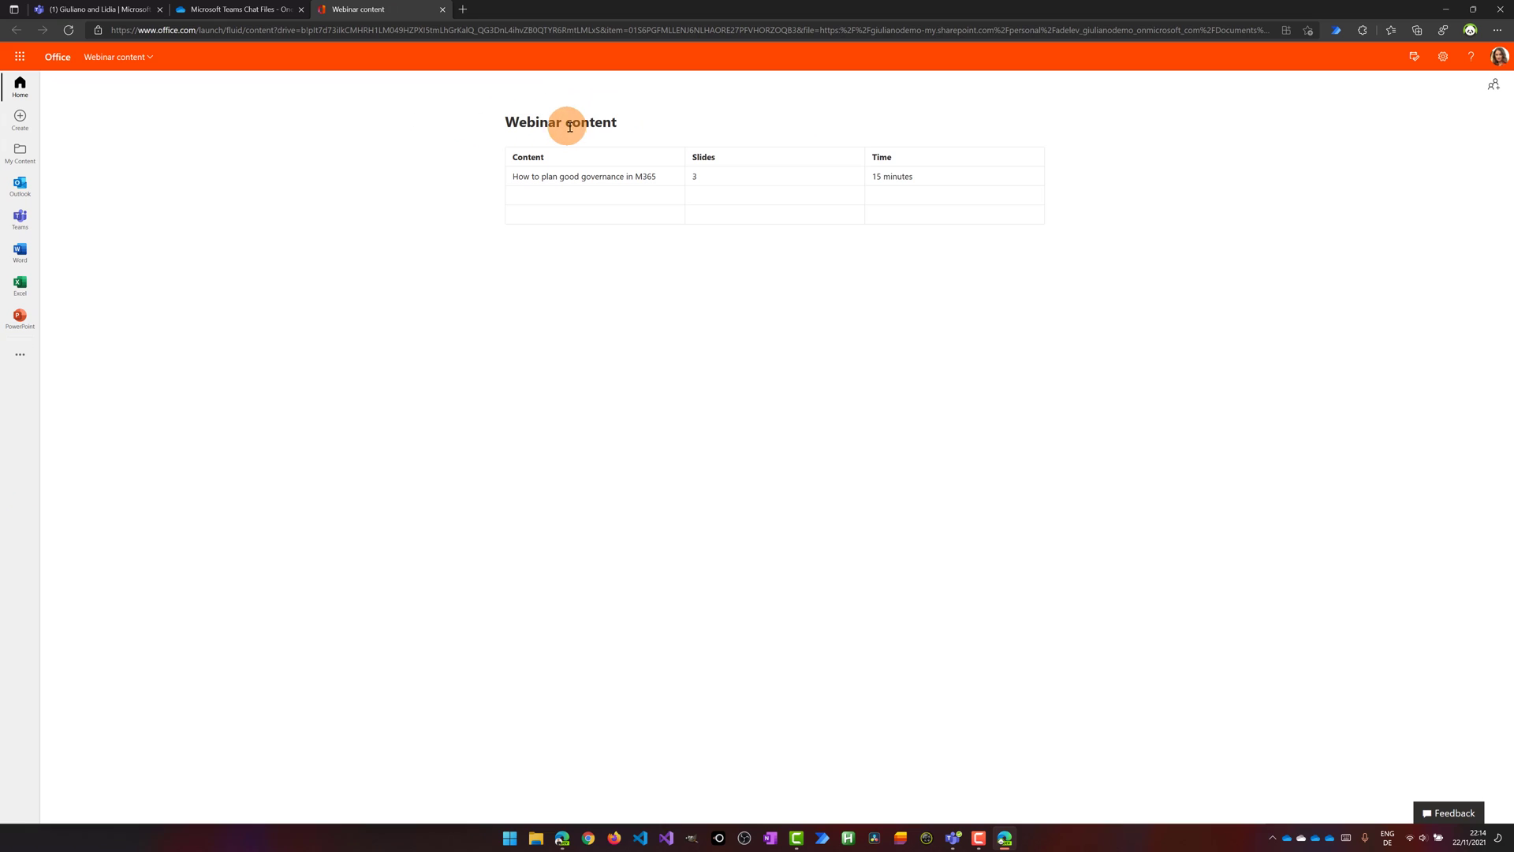
Select the Time column of the Webinar content table and insert a blank fourth column after it.
left_click(644, 193)
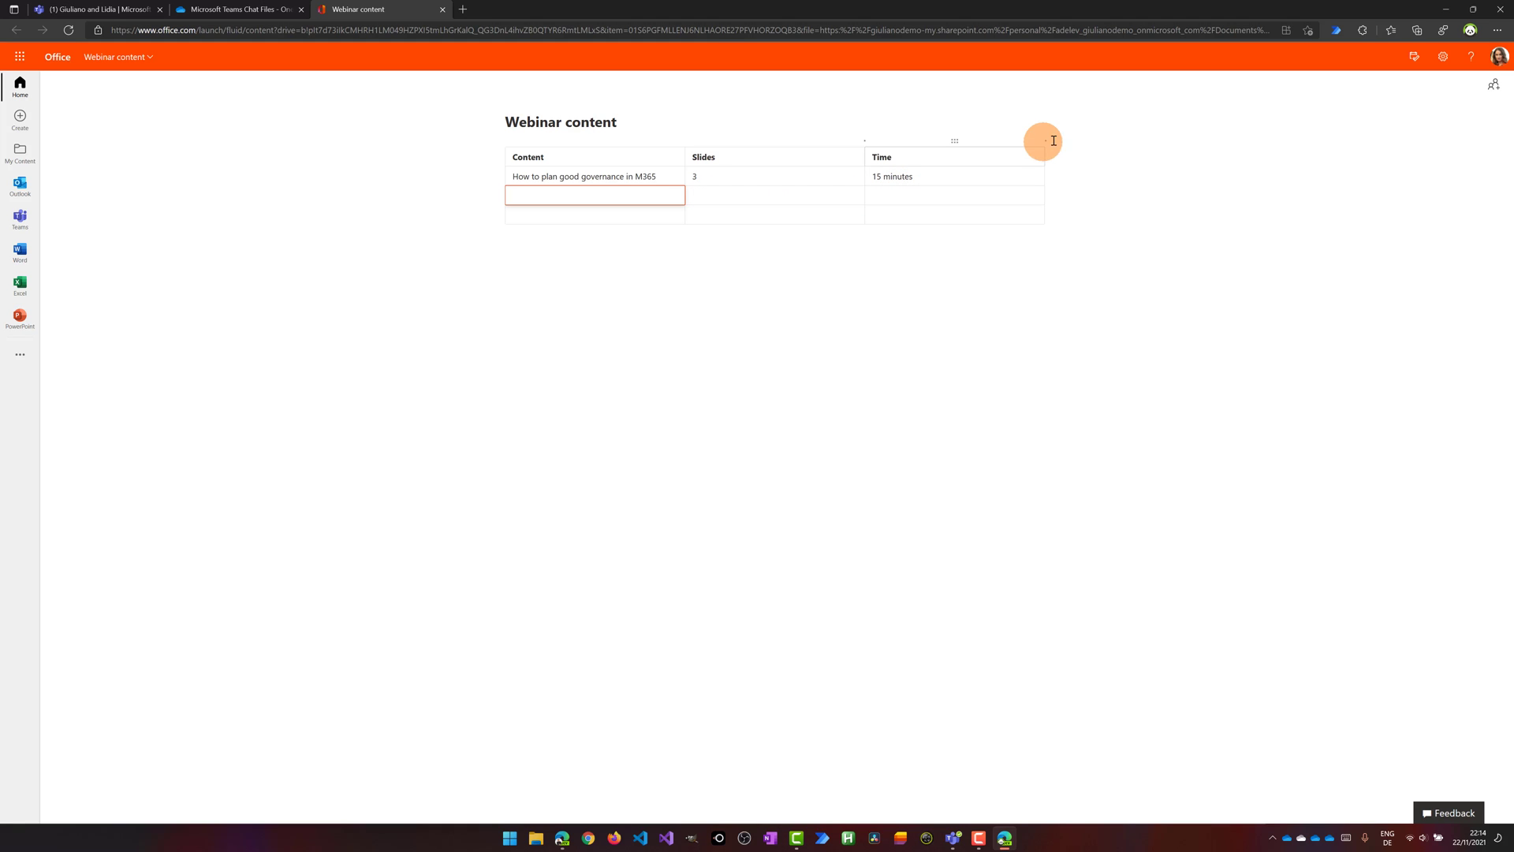
key("Up")
key("Up")
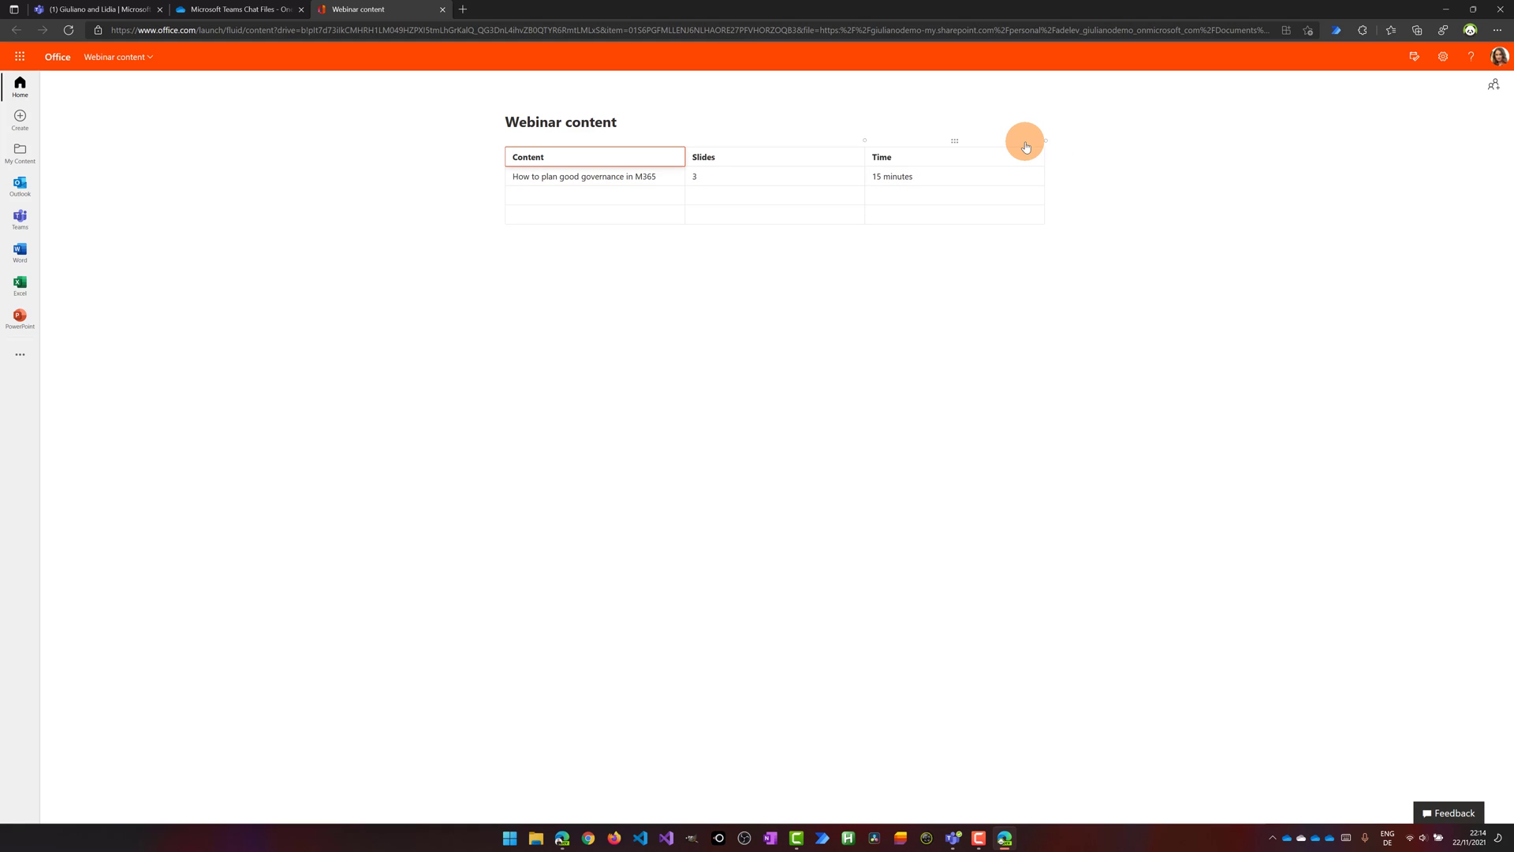
left_click(1009, 190)
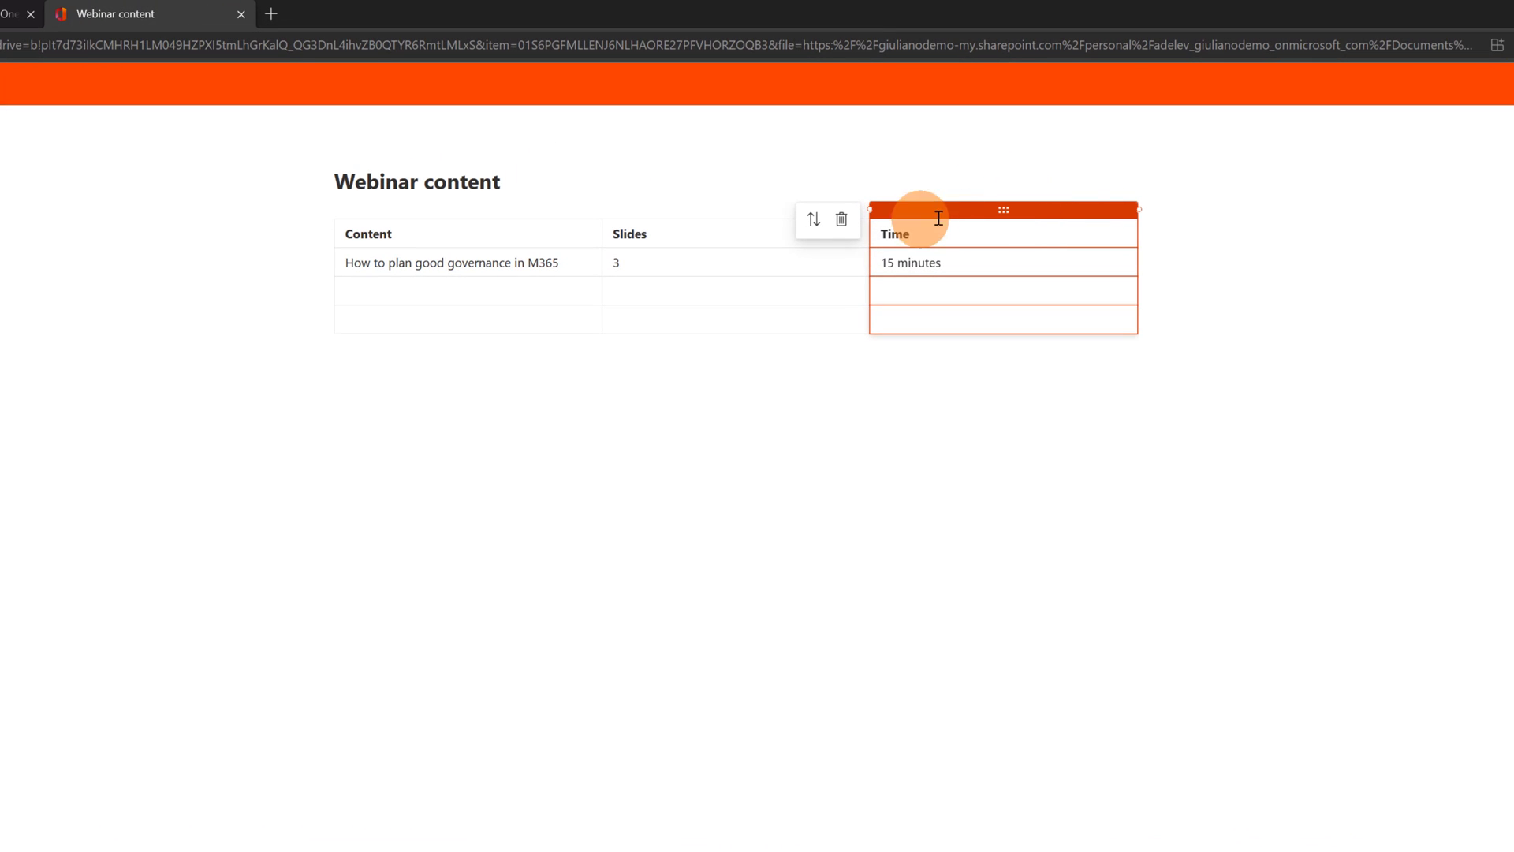
left_click(1141, 210)
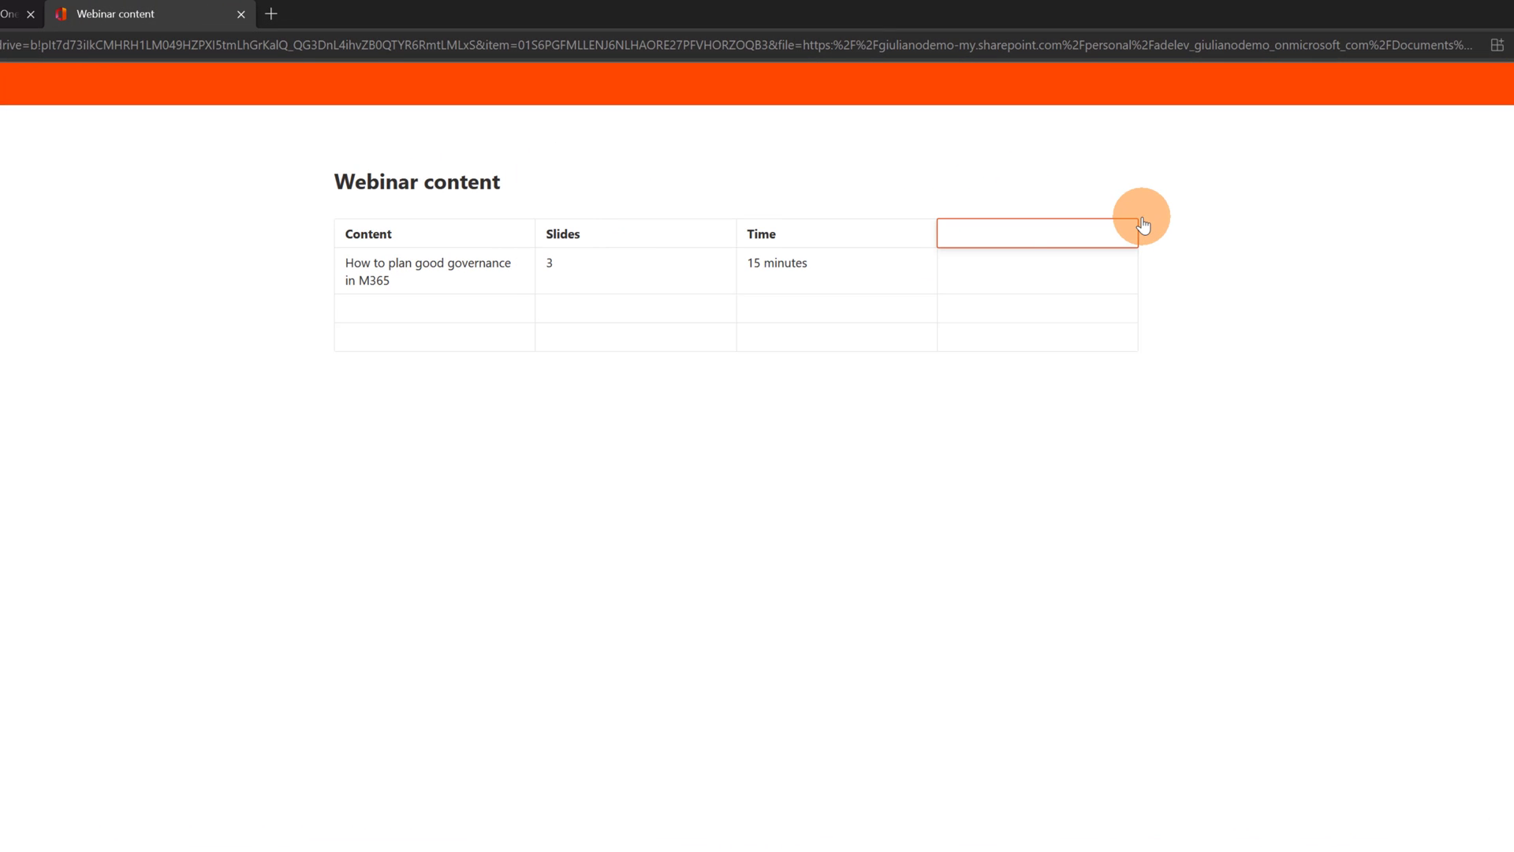